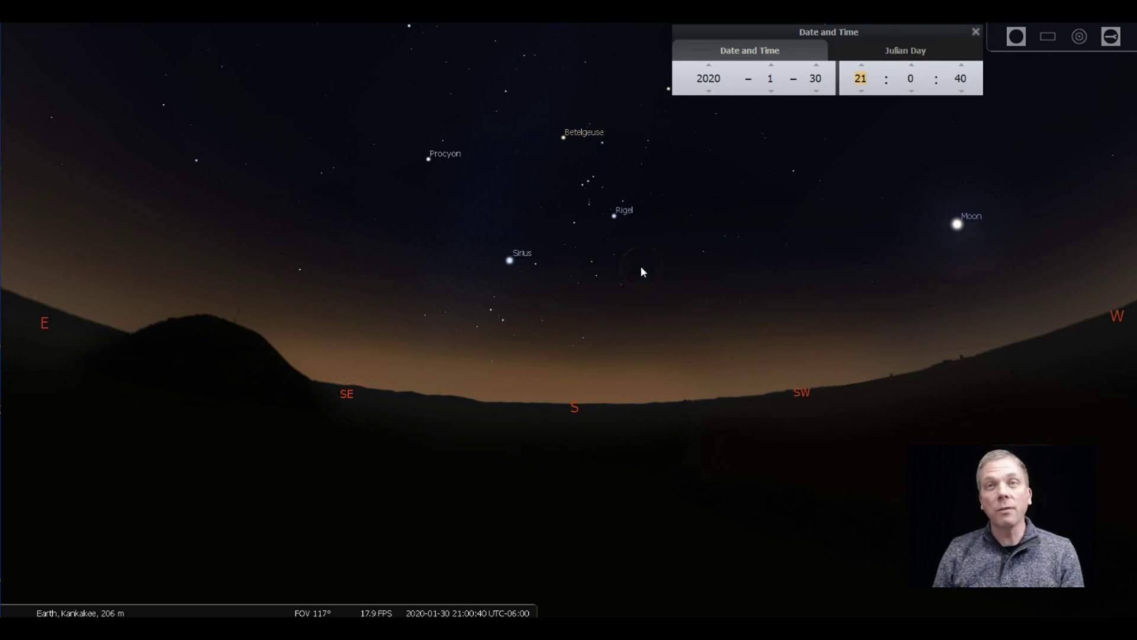
pyautogui.scroll(5, 641, 271)
# Step: Zoom to about a 59.9° field and turn on constellation lines and artwork
pyautogui.scroll(4, 614, 311)
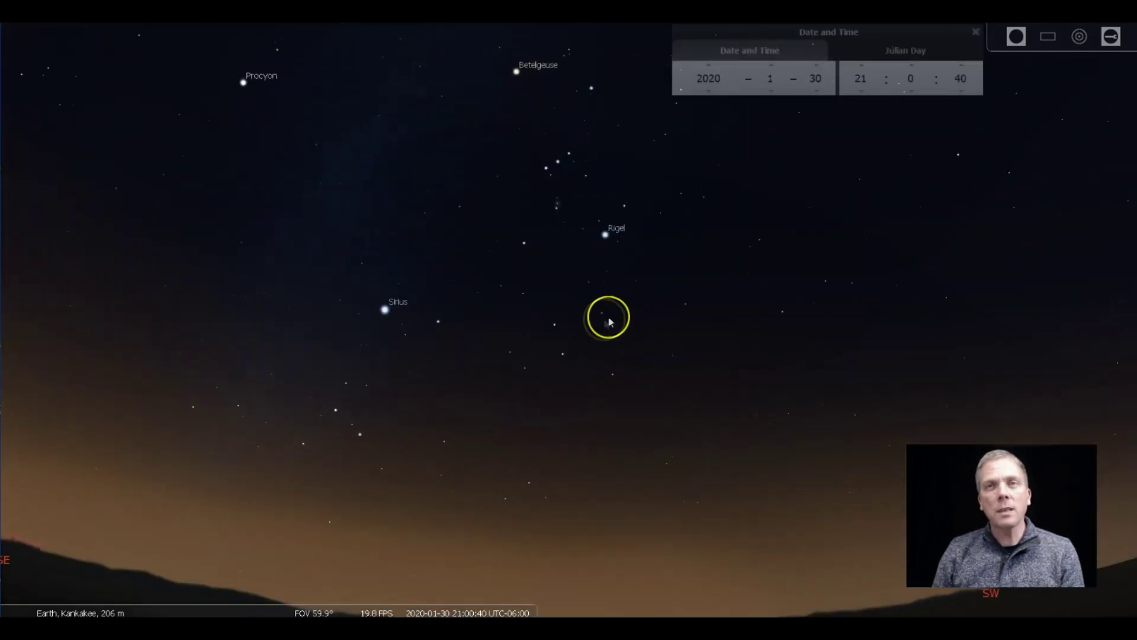
pyautogui.moveTo(42, 610)
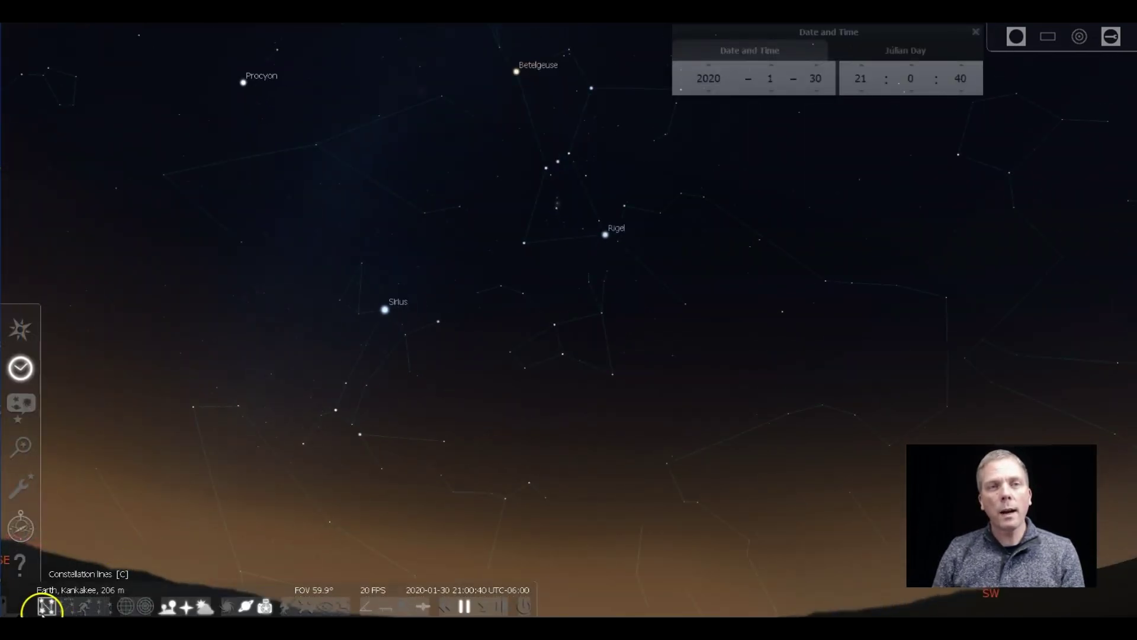
pyautogui.click(46, 606)
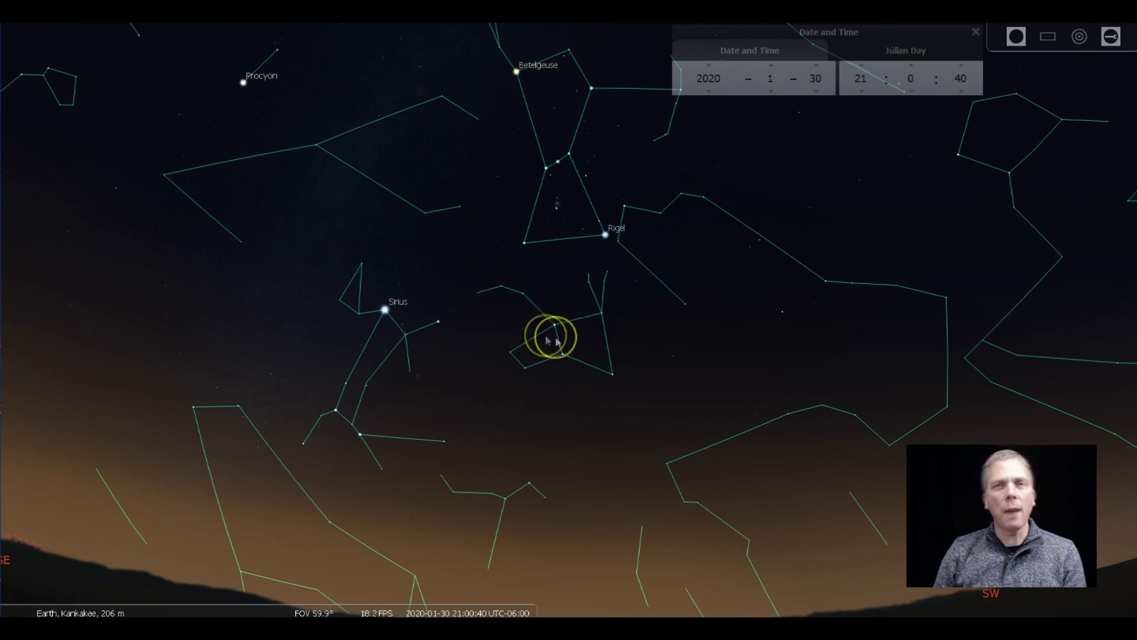
pyautogui.moveTo(95, 601)
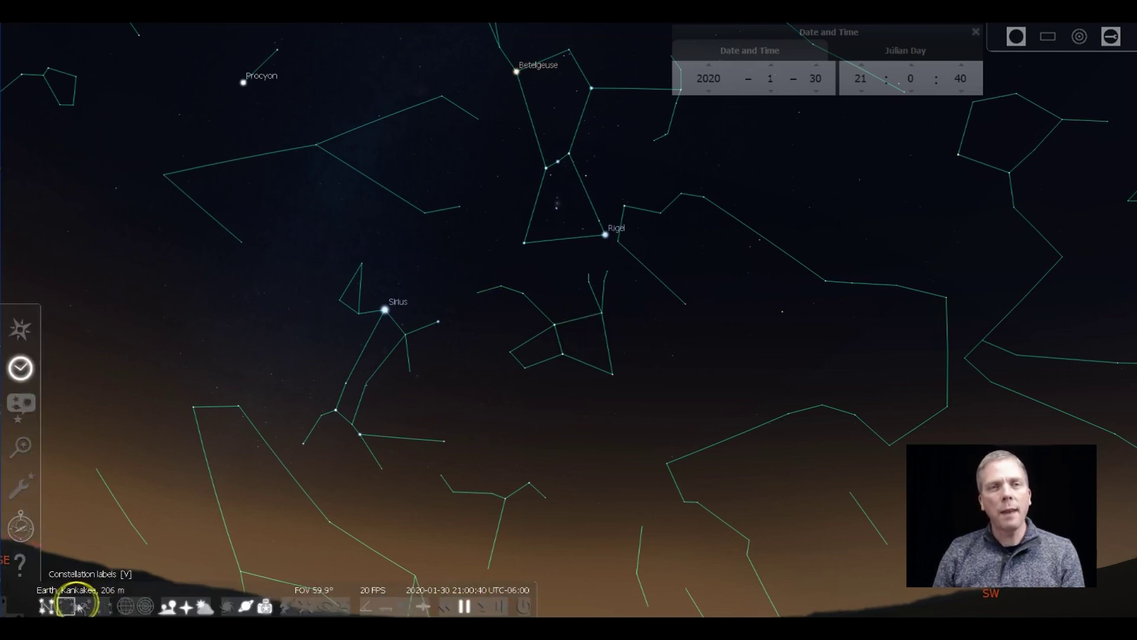
pyautogui.click(84, 604)
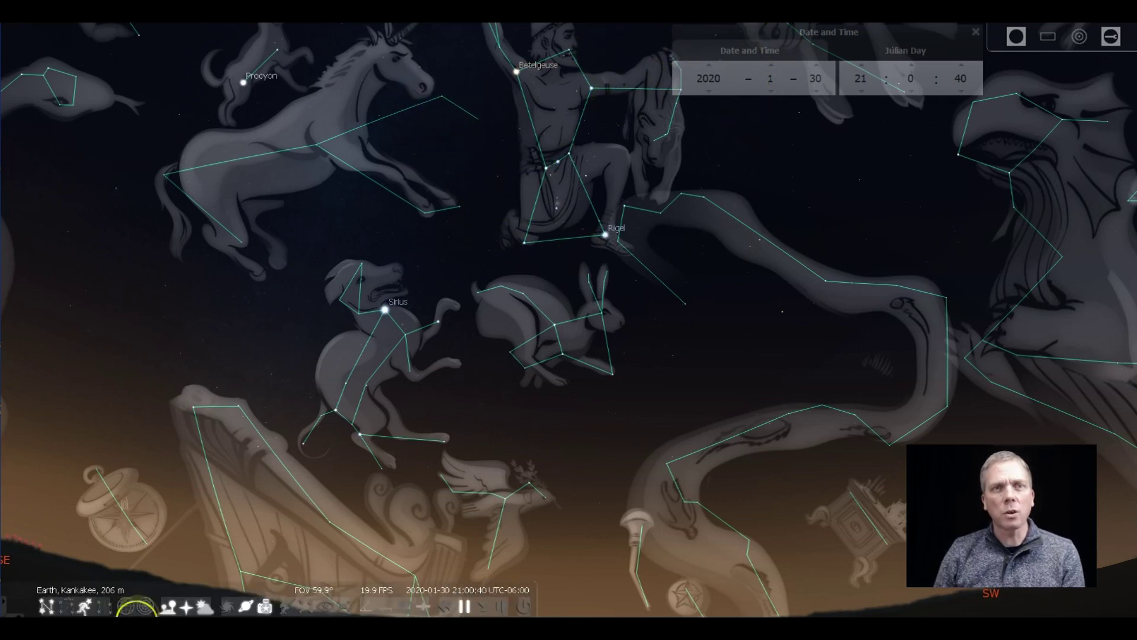
# Step: Hide the constellation artwork and lines, then select the star Saiph
pyautogui.click(83, 605)
pyautogui.click(46, 605)
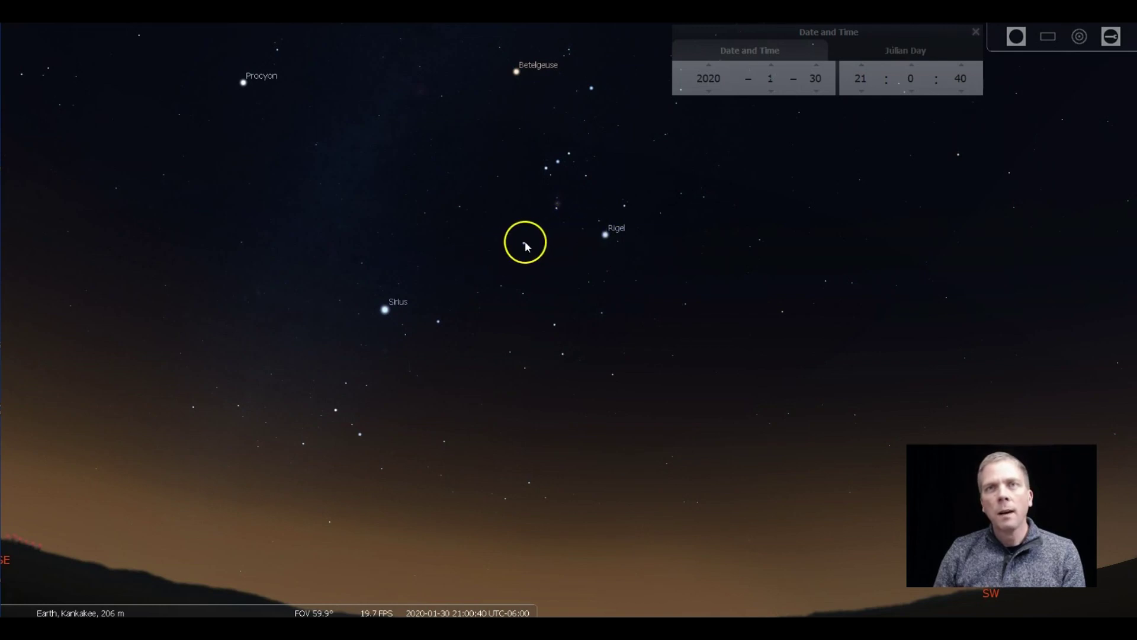
pyautogui.click(525, 244)
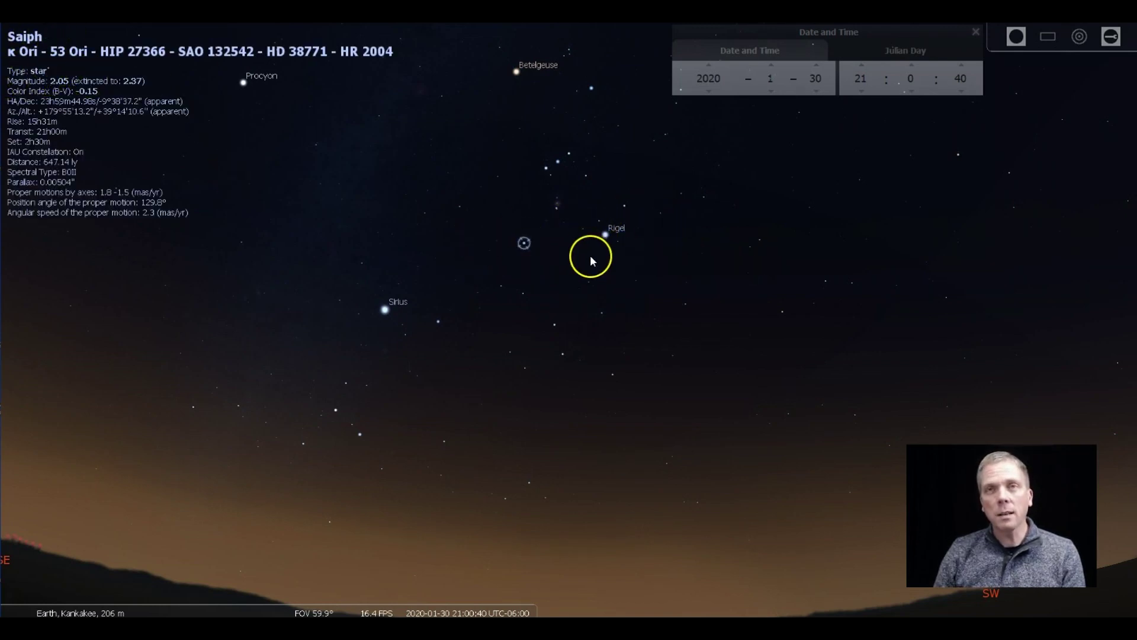
# Step: Zoom to a 26° field below Saiph, check Arneb, then select Nihal to show its details
pyautogui.scroll(5, 590, 255)
pyautogui.moveTo(608, 389); pyautogui.dragTo(612, 269)
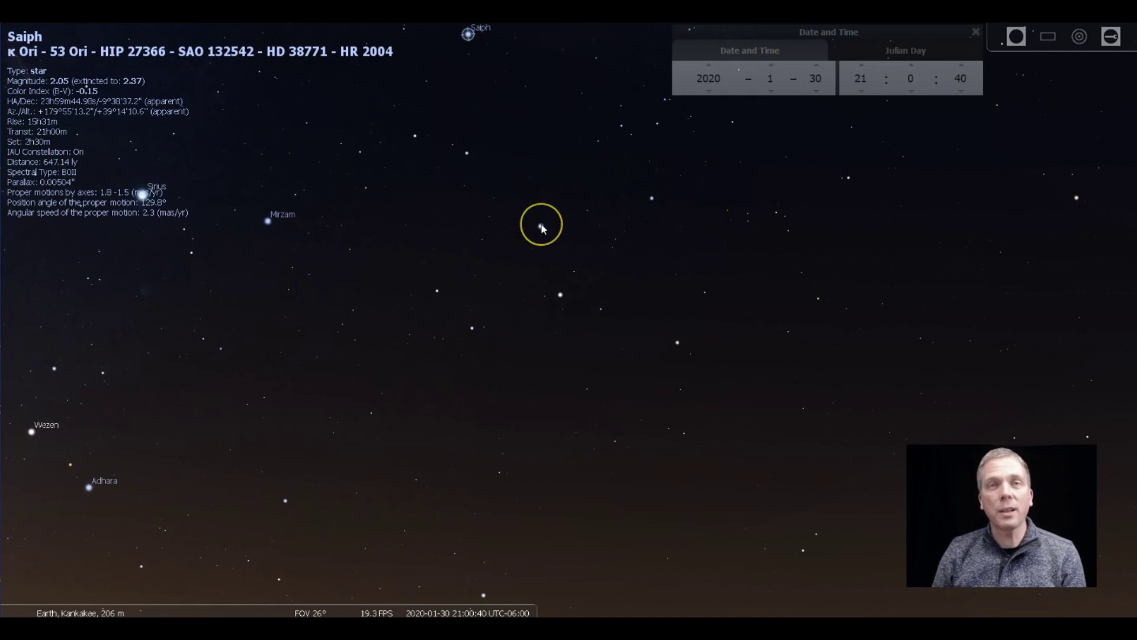
pyautogui.moveTo(541, 255); pyautogui.dragTo(539, 364)
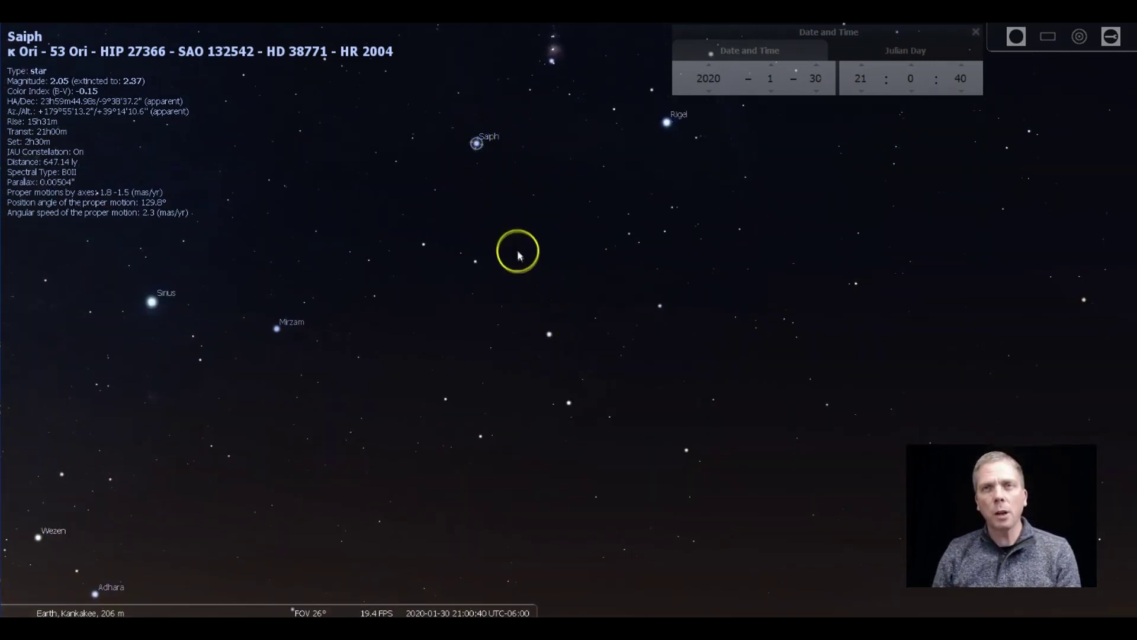
pyautogui.click(550, 335)
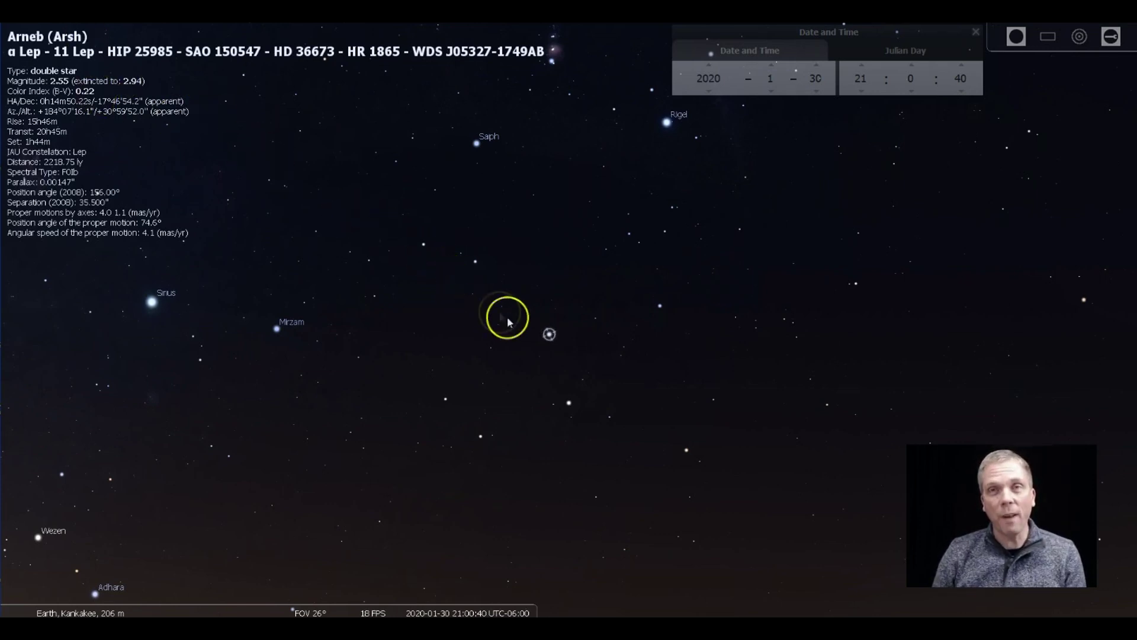
pyautogui.click(569, 403)
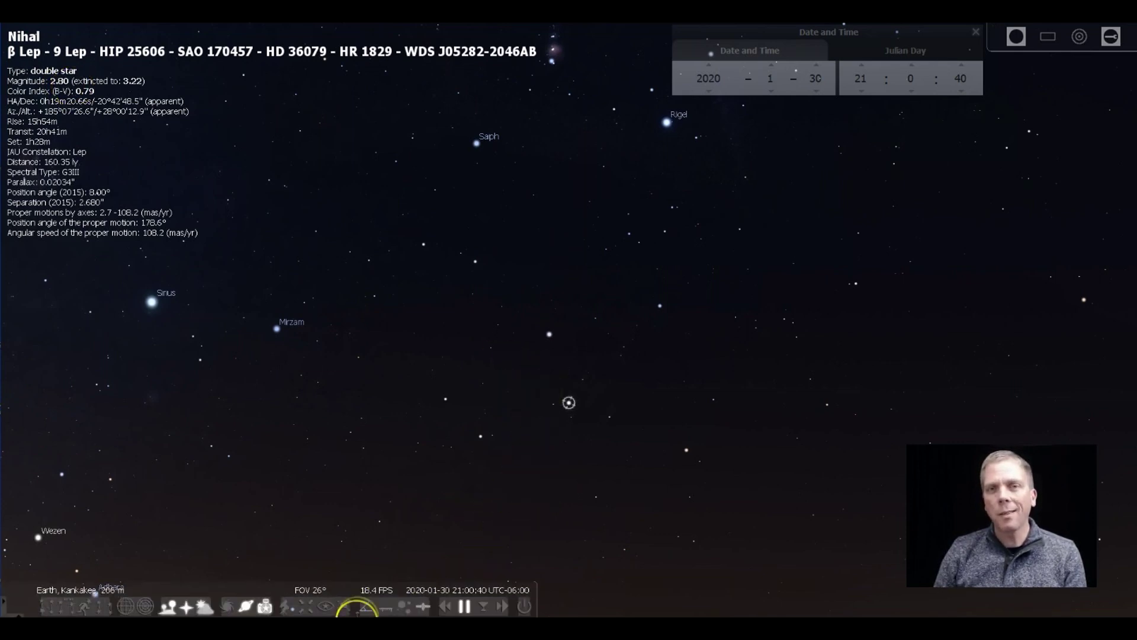
# Step: Enable angle measuring and measure from Nihal to the star above it and near Saiph
pyautogui.click(363, 604)
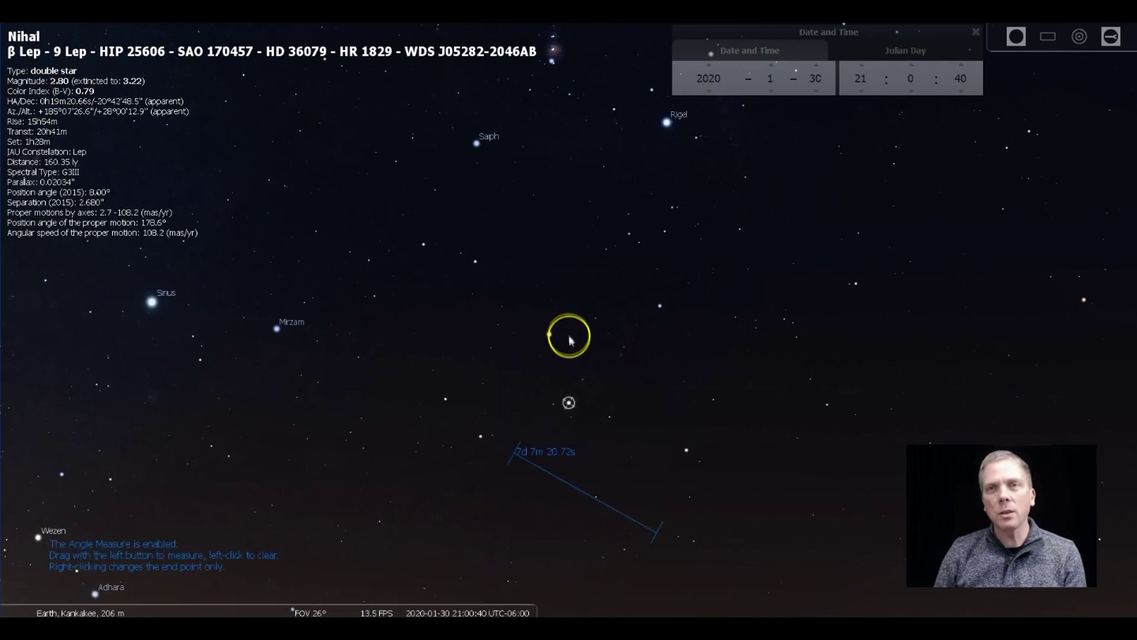
pyautogui.moveTo(568, 334); pyautogui.dragTo(585, 406)
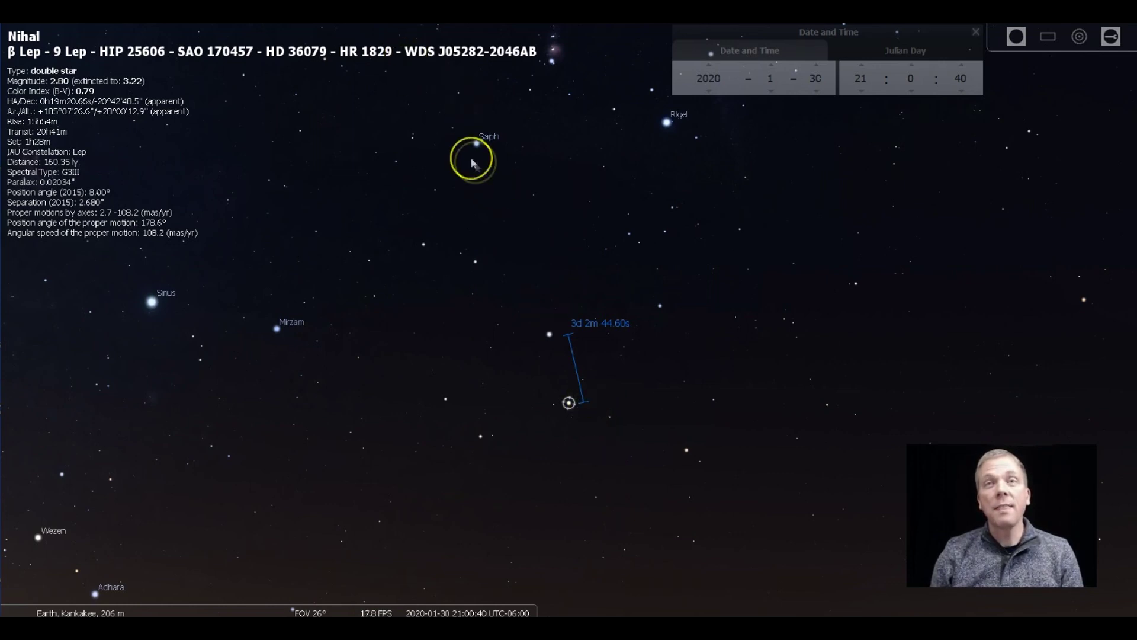
pyautogui.moveTo(477, 145)
pyautogui.mouseDown()
pyautogui.moveTo(545, 289)
pyautogui.moveTo(552, 341)
pyautogui.moveTo(477, 145)
pyautogui.mouseUp()
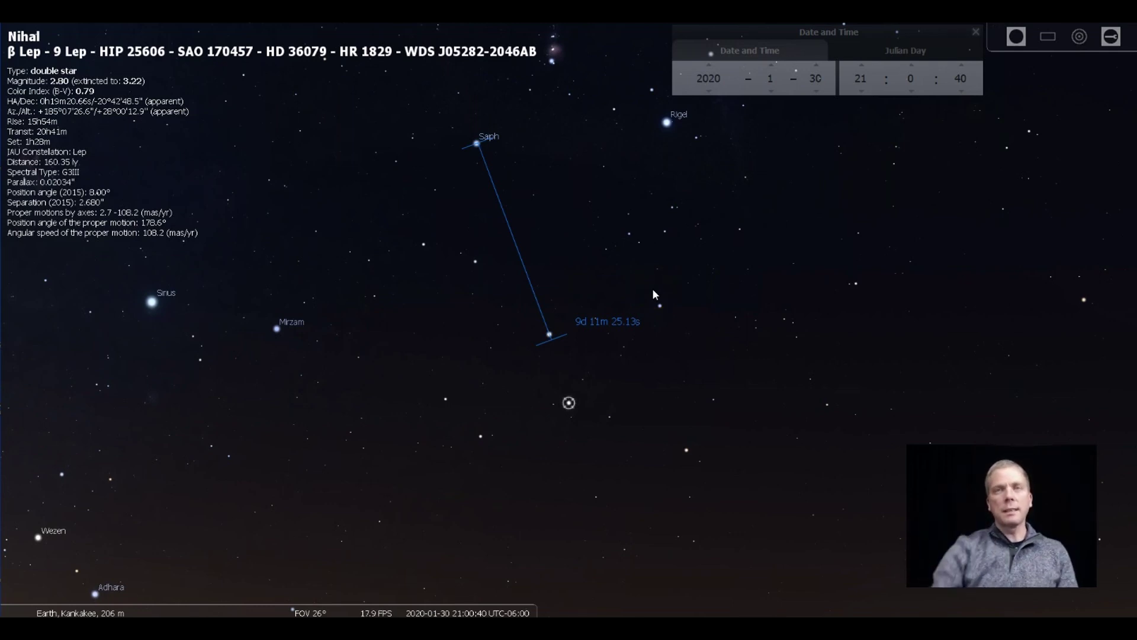
# Step: Re-enable angle measuring and draw a 7°21′58.71″ line from the star above Nihal through Nihal
pyautogui.moveTo(366, 607)
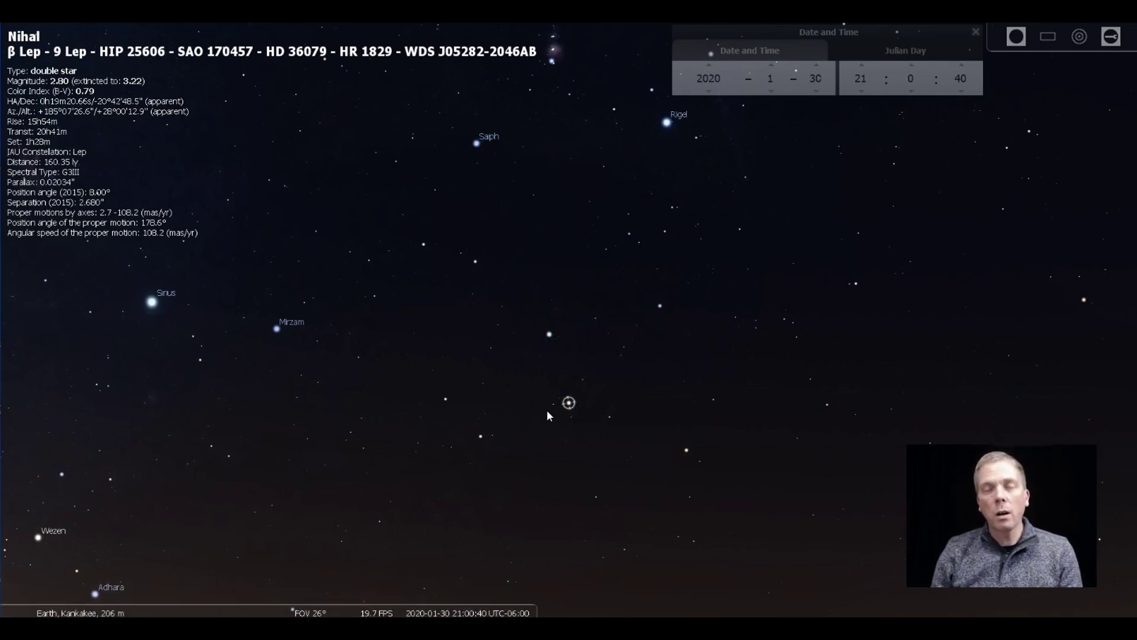
pyautogui.click(361, 606)
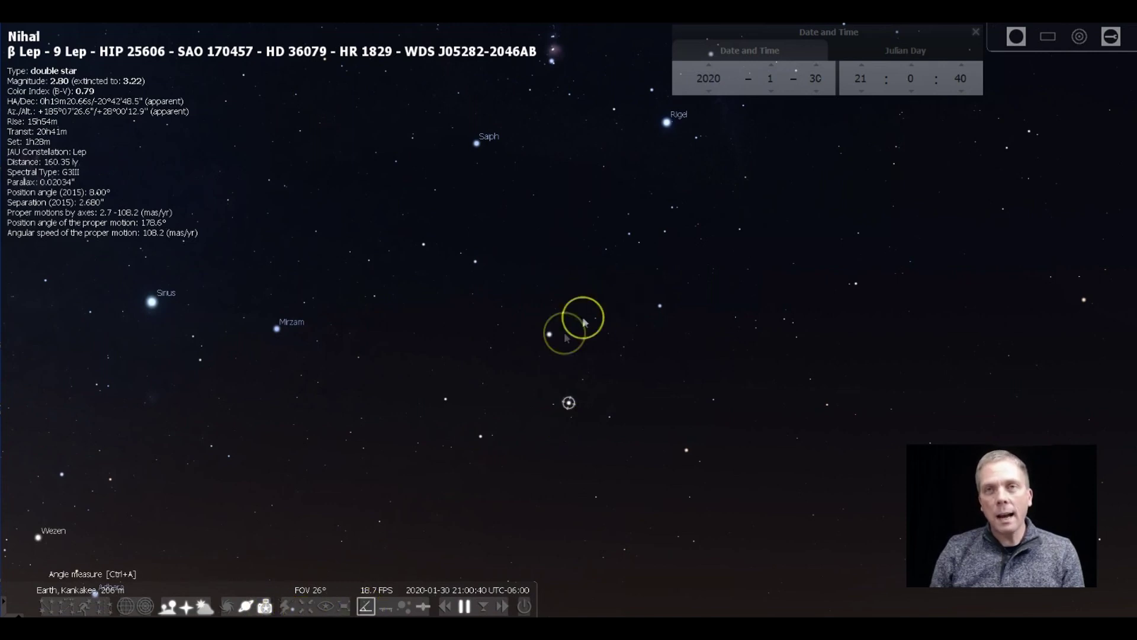
pyautogui.moveTo(551, 333); pyautogui.dragTo(598, 500)
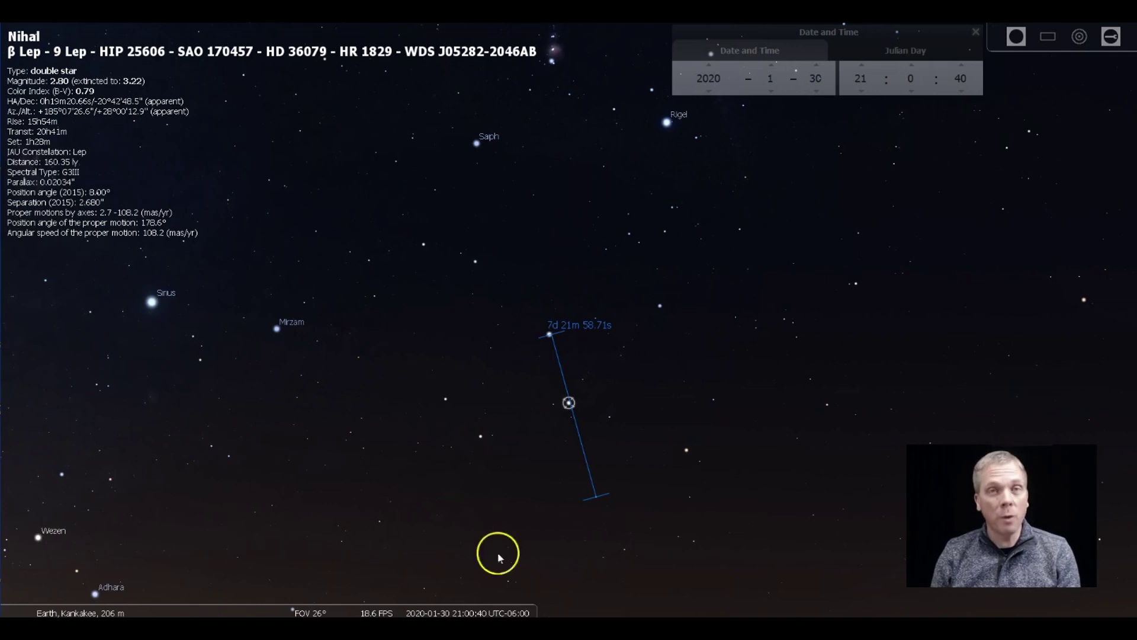
pyautogui.scroll(-5, 511, 366)
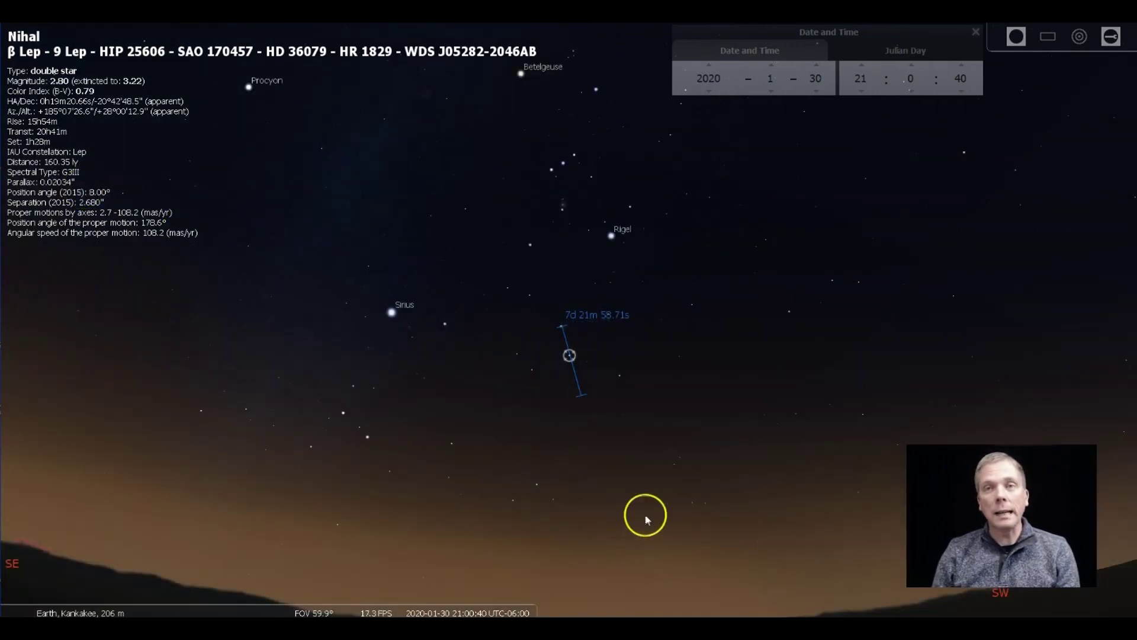
# Step: Draw one more measurement below Nihal, switch angle measuring off and pan to the southern horizon
pyautogui.moveTo(647, 519); pyautogui.dragTo(608, 435)
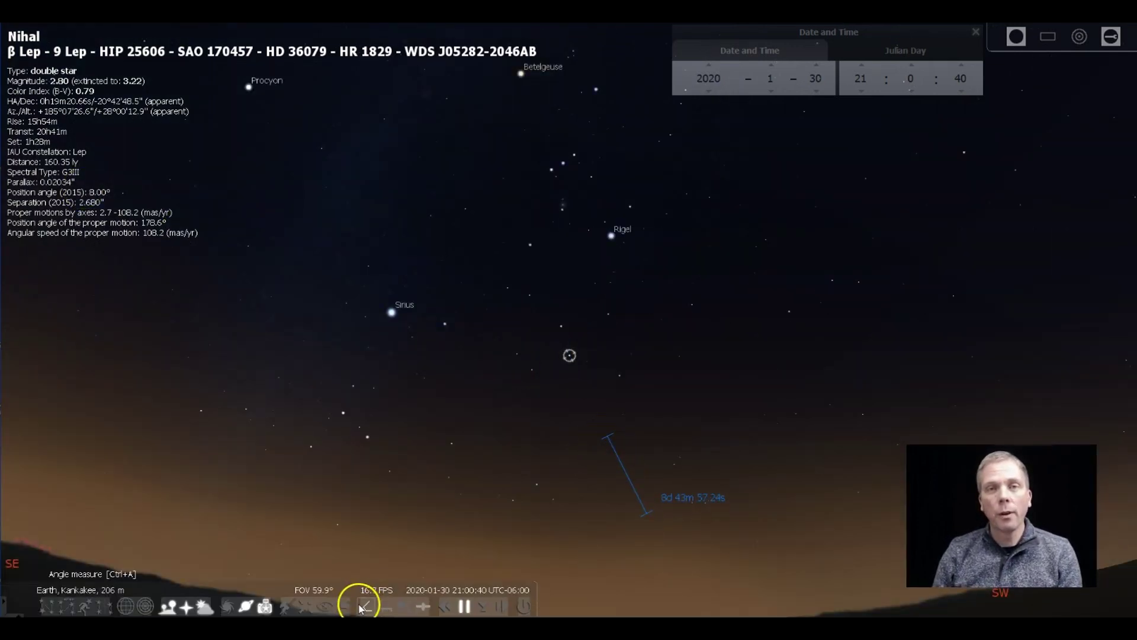
pyautogui.click(361, 607)
pyautogui.moveTo(722, 462); pyautogui.dragTo(713, 394)
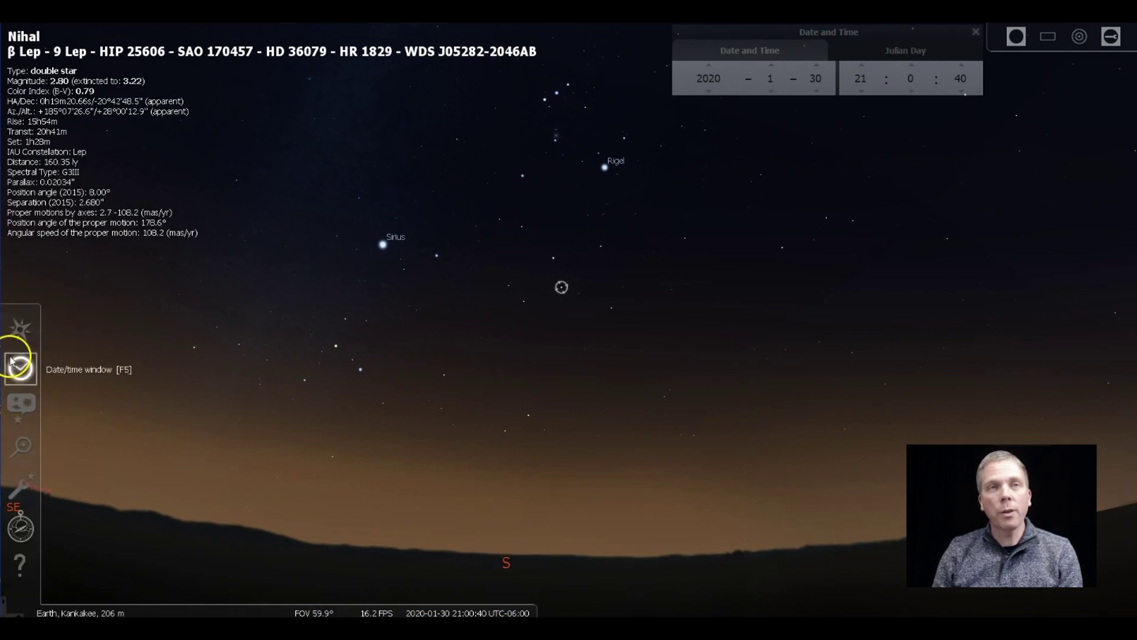
# Step: Turn on the meridian line in the sky markings options and centre the view on it
pyautogui.click(19, 408)
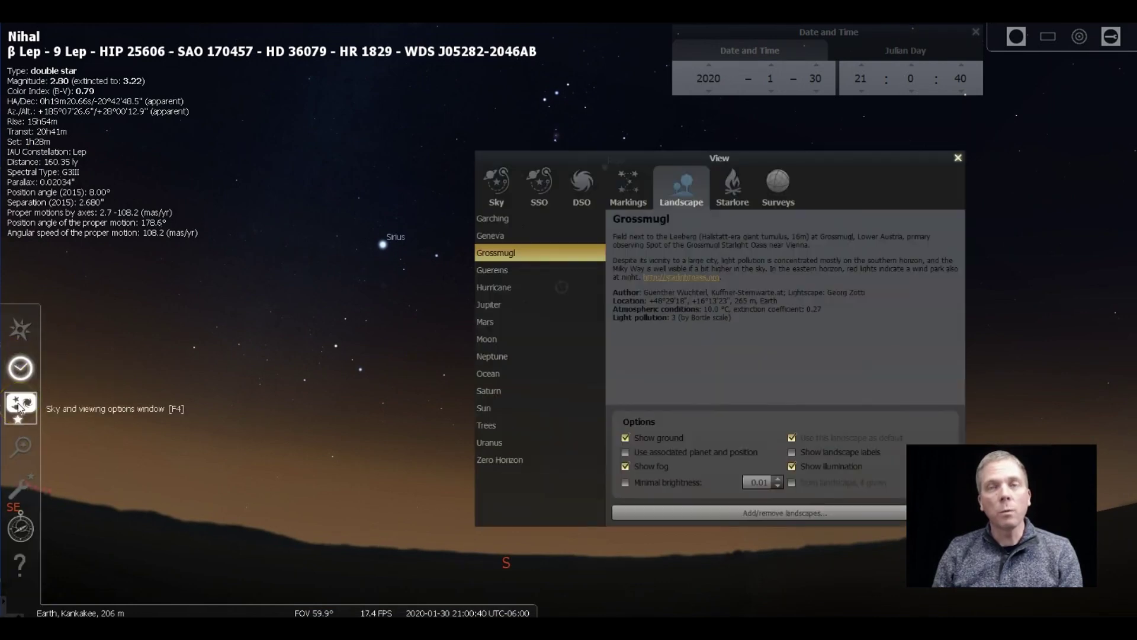
pyautogui.click(623, 187)
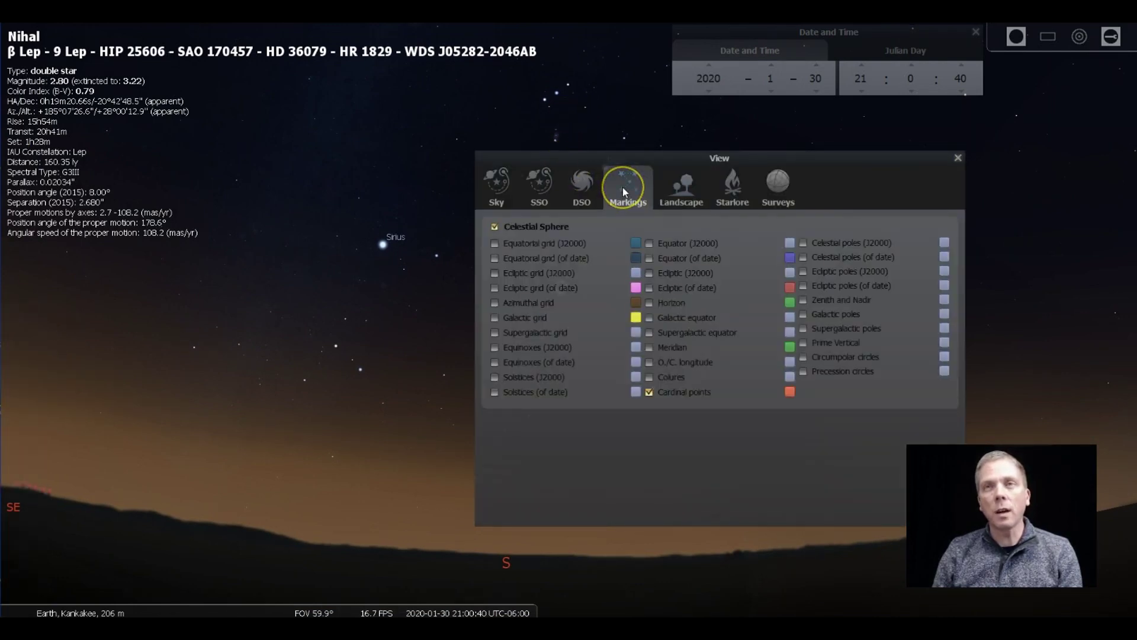
pyautogui.click(649, 347)
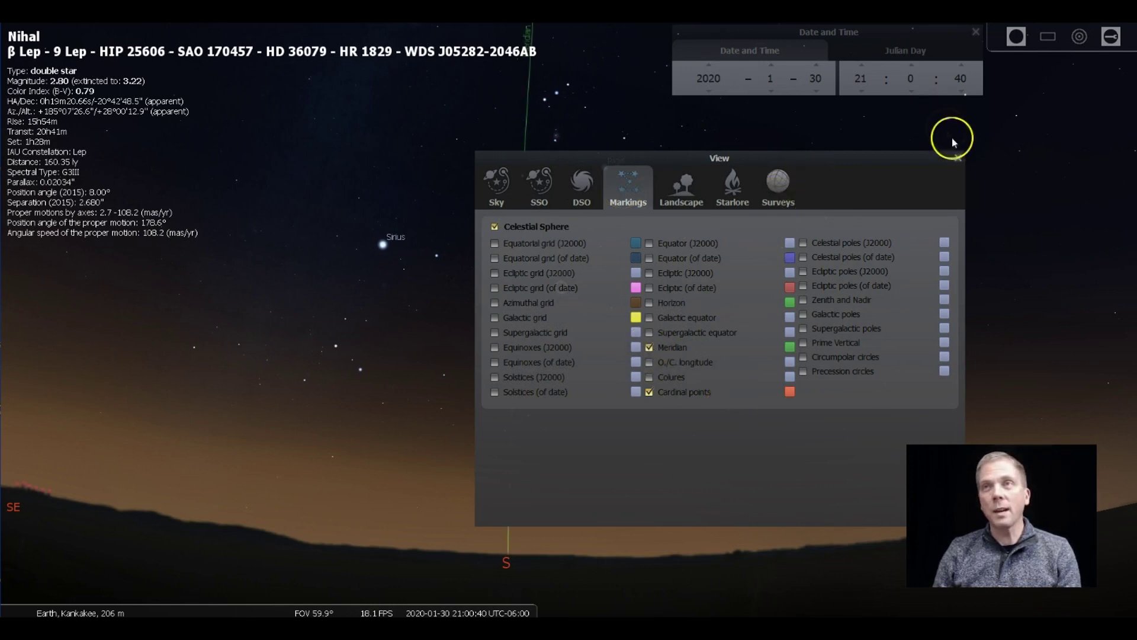
pyautogui.click(958, 158)
pyautogui.moveTo(673, 370); pyautogui.dragTo(734, 370)
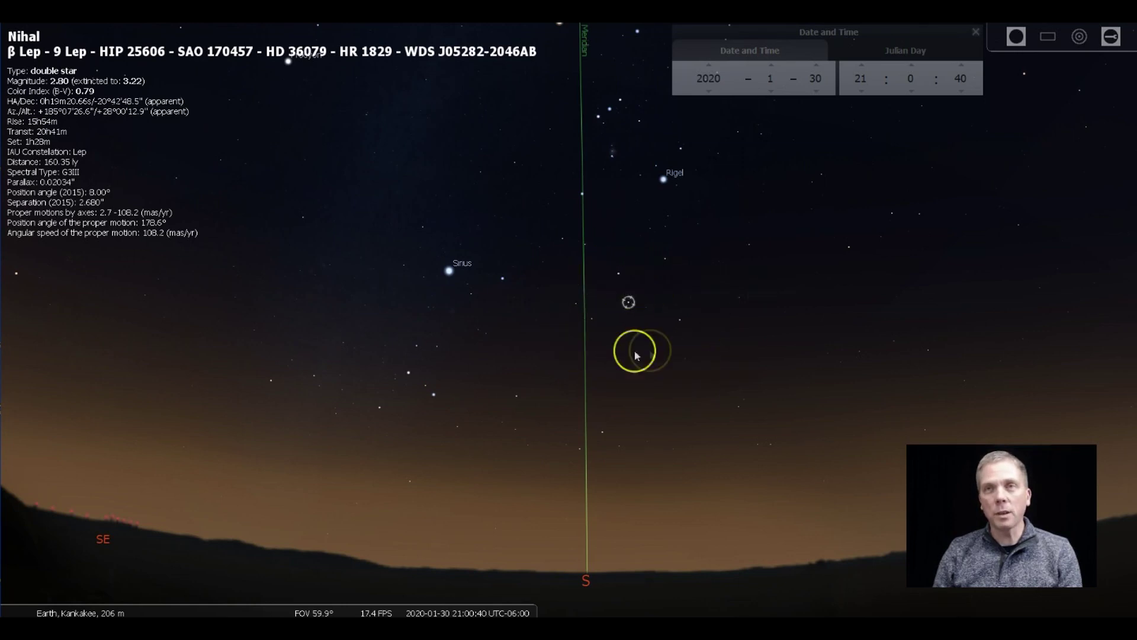
# Step: Step the clock to 20:00 and back to 21:00, then switch the meridian line off
pyautogui.click(862, 92)
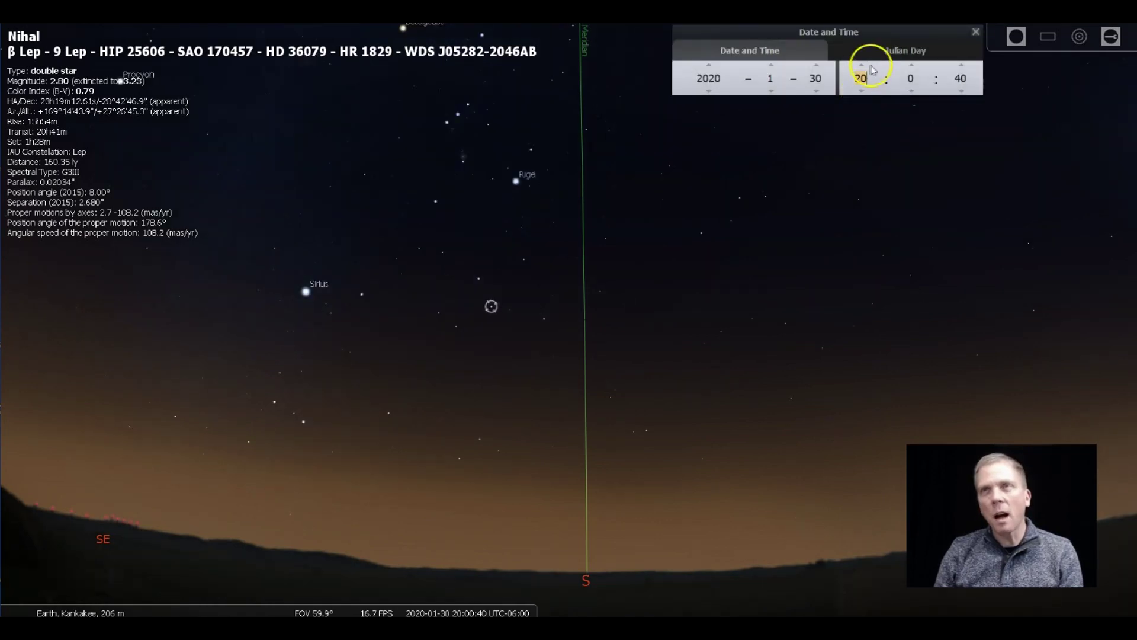
pyautogui.click(862, 65)
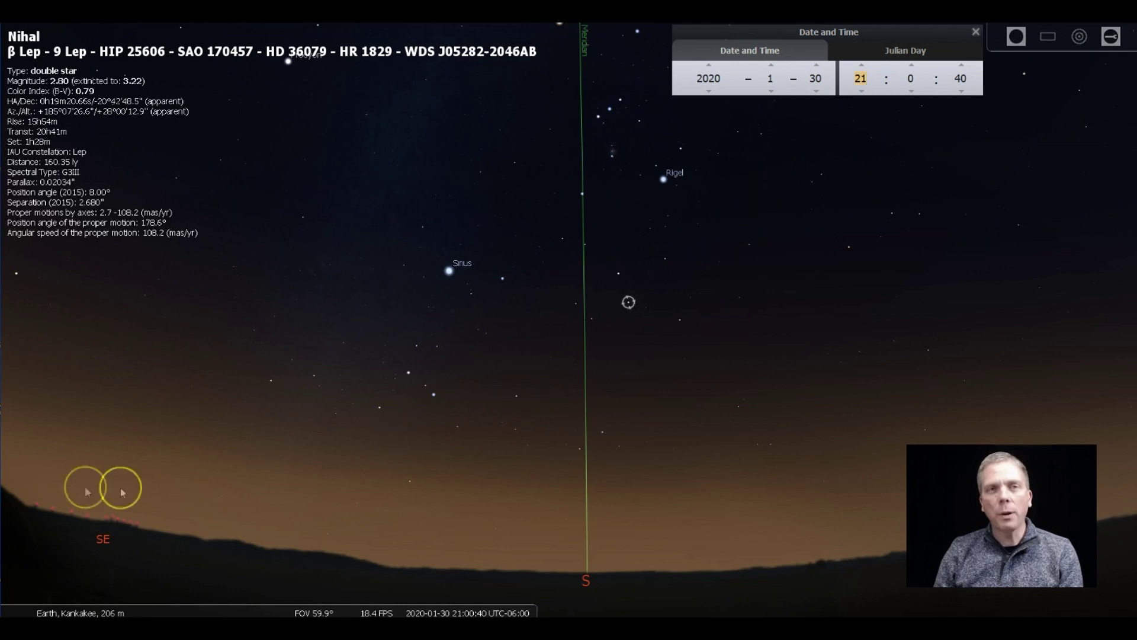
pyautogui.click(21, 404)
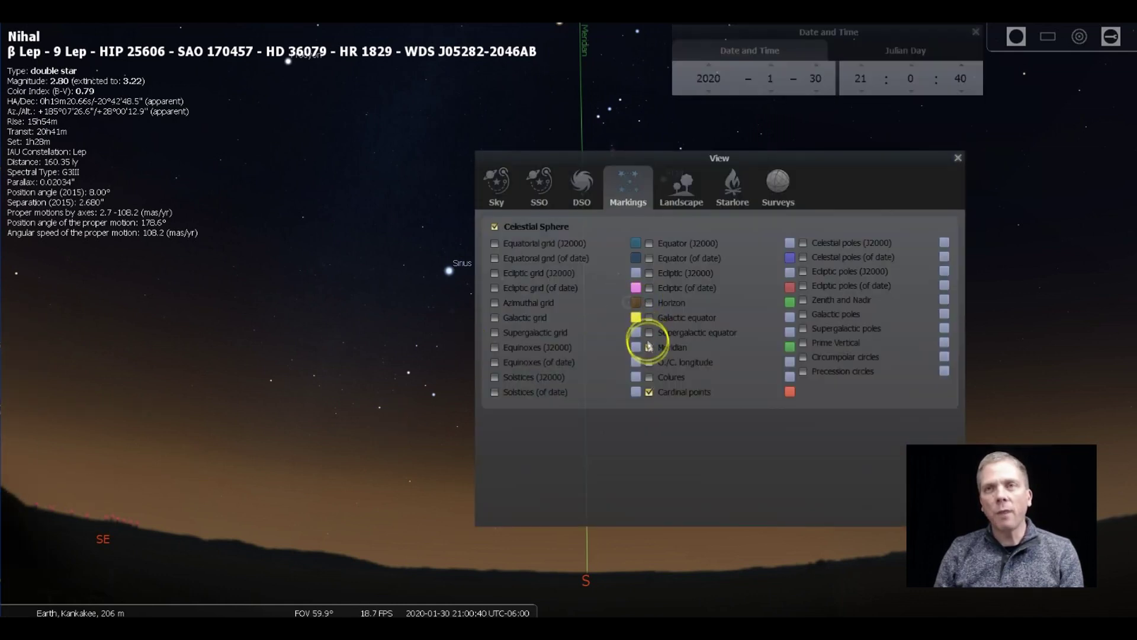
pyautogui.click(649, 347)
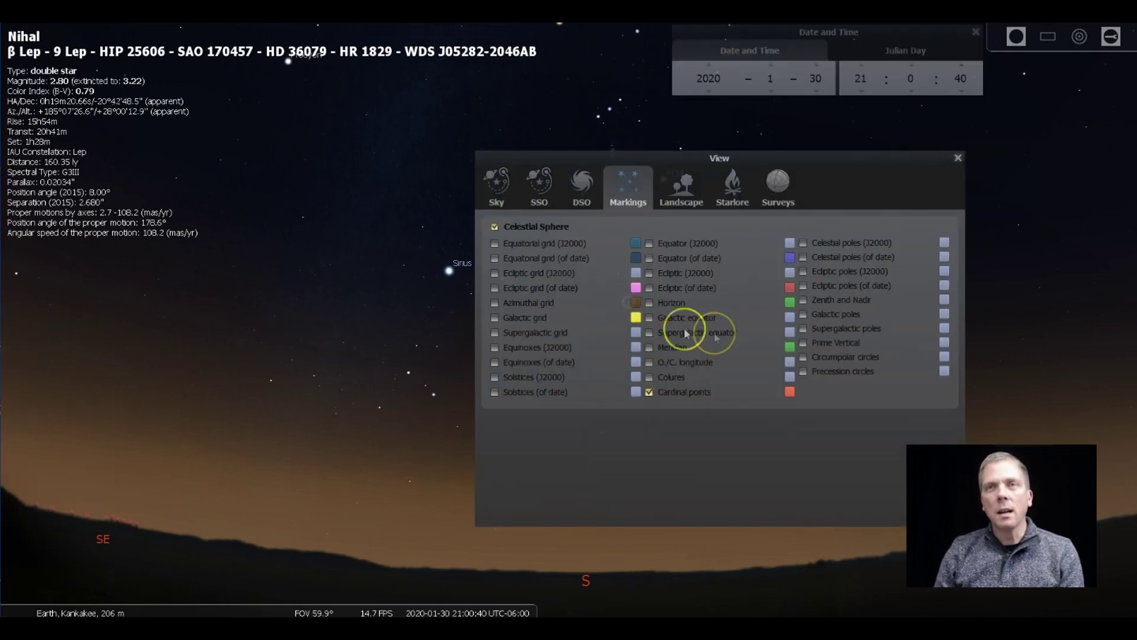
# Step: Zoom in on Nihal, switch to the 7×50 binocular view and select a faint star near the edge
pyautogui.click(958, 157)
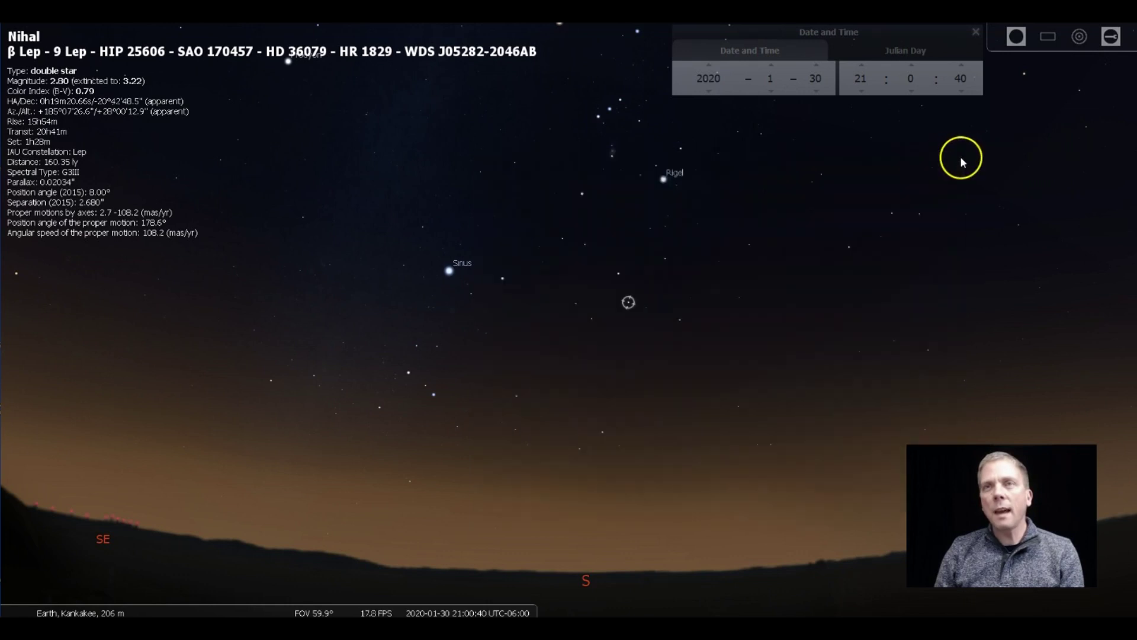
pyautogui.scroll(3, 649, 306)
pyautogui.scroll(3, 649, 307)
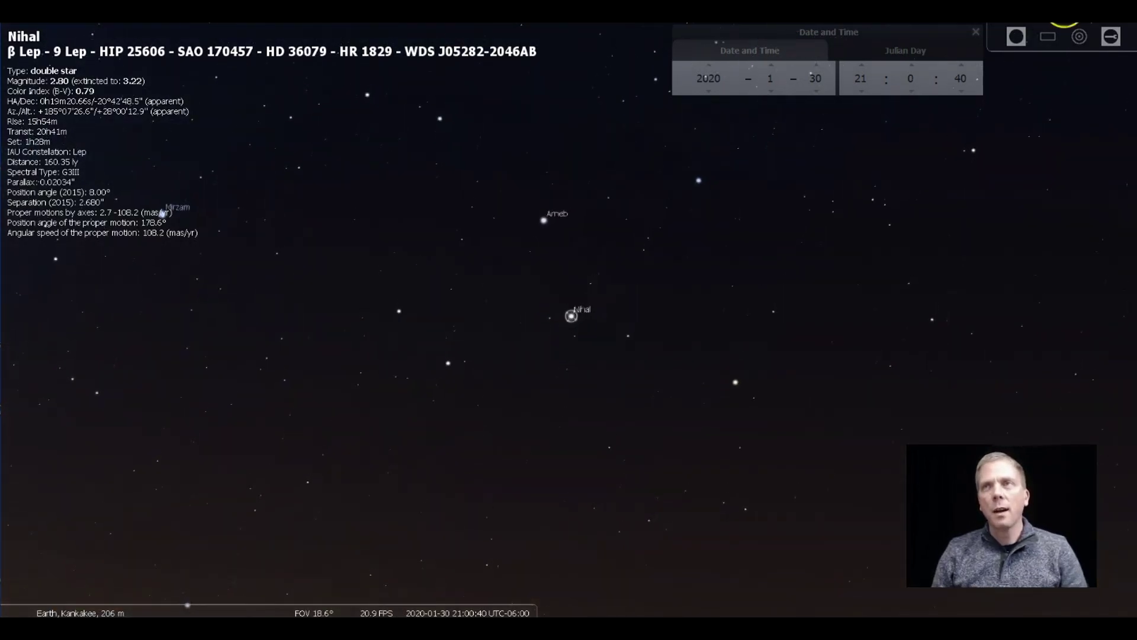
pyautogui.click(1015, 38)
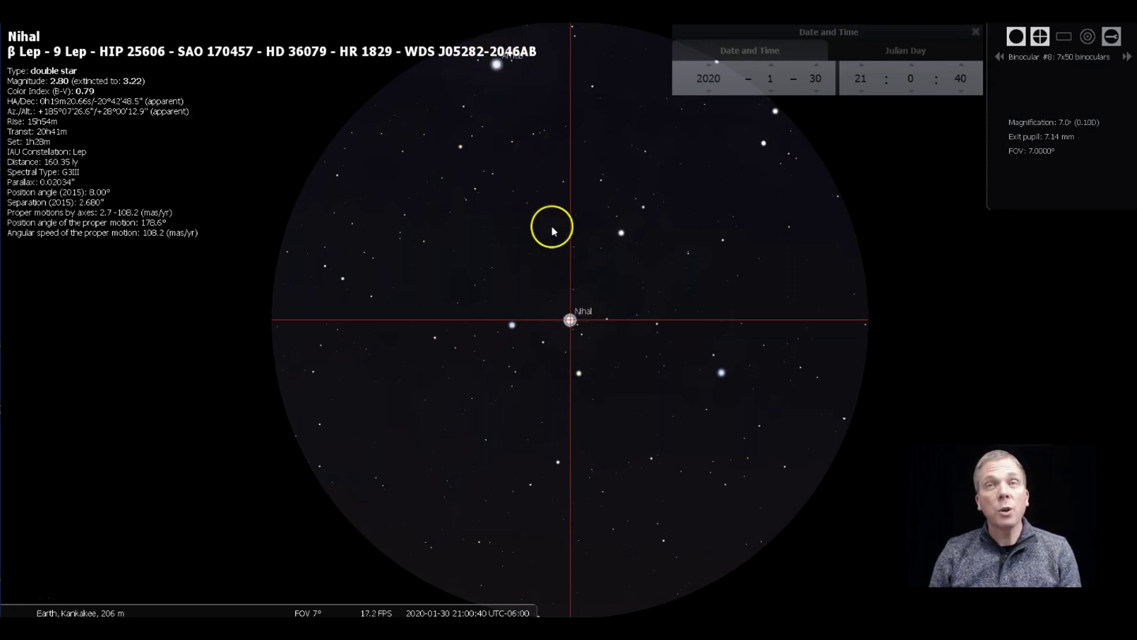
pyautogui.click(519, 195)
# Step: Centre the binocular view on that star, back on Nihal, then on faint stars just south of it
pyautogui.press('space')
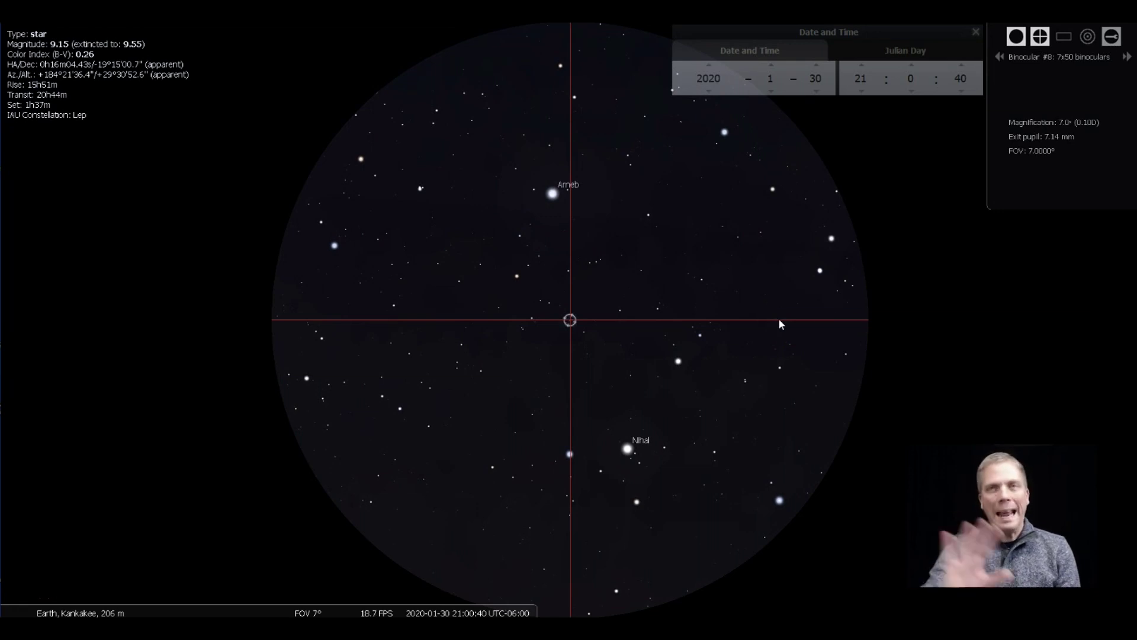
pyautogui.click(626, 448)
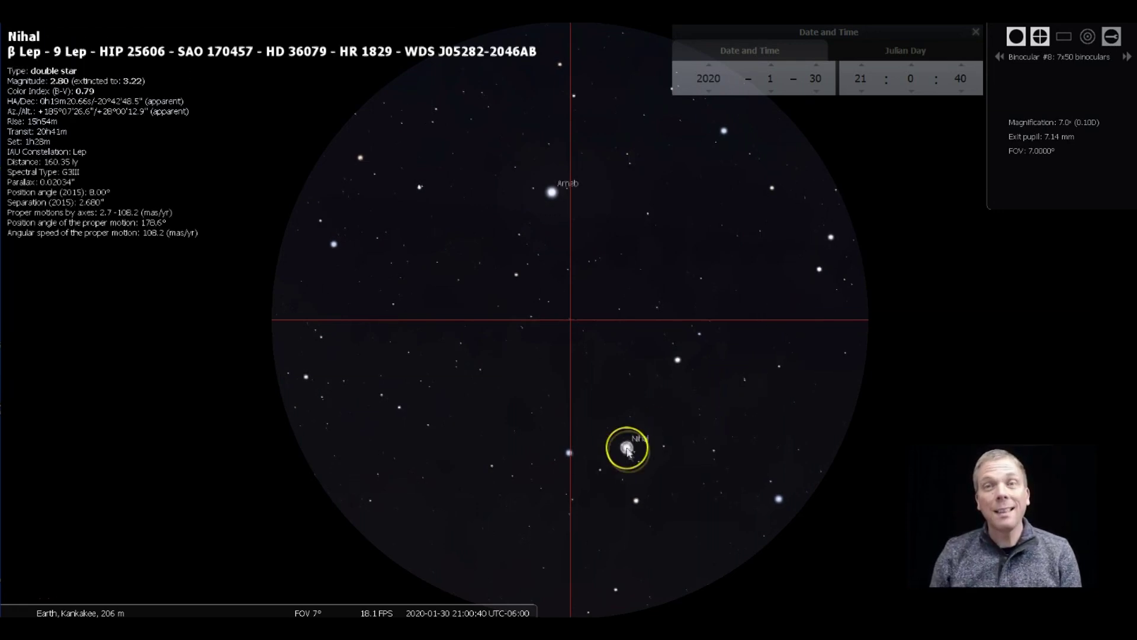
pyautogui.press('space')
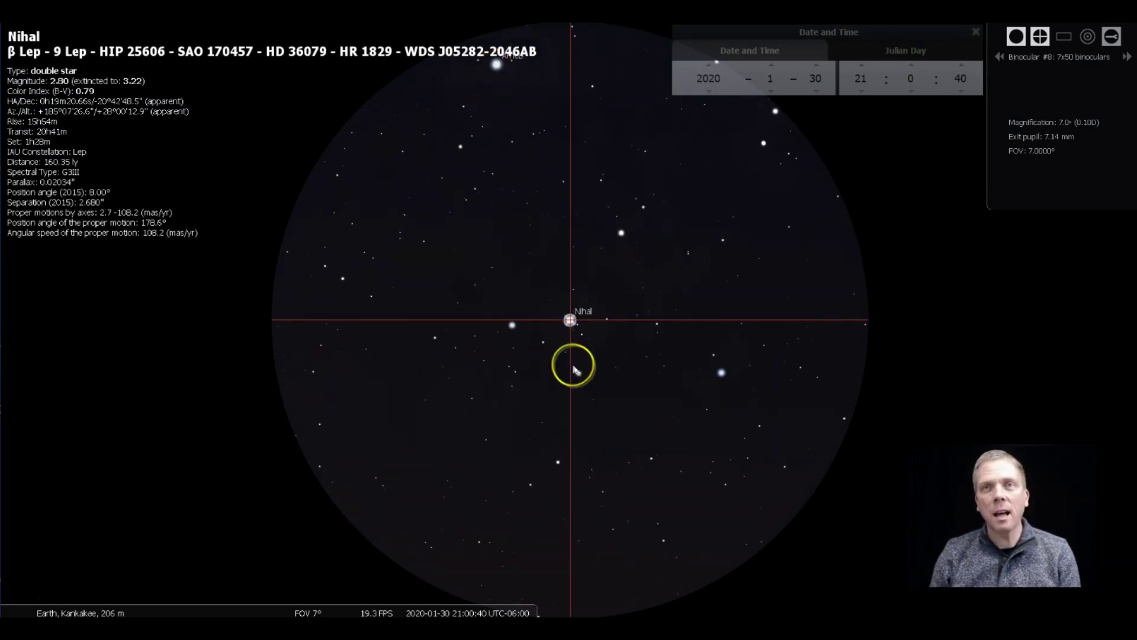
pyautogui.click(594, 394)
pyautogui.press('space')
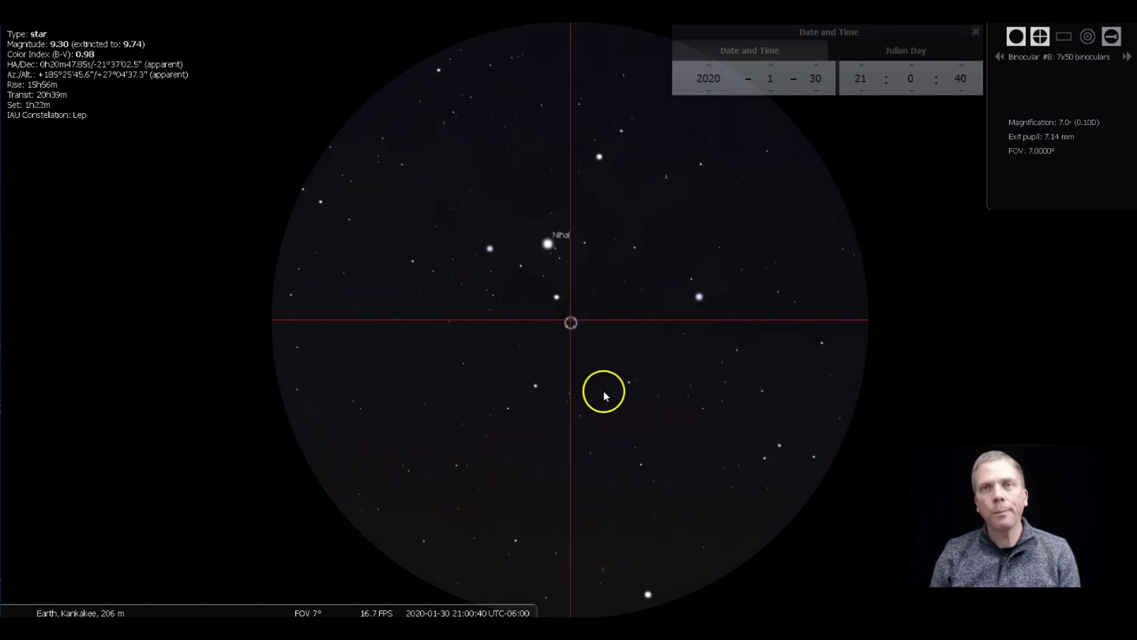
pyautogui.click(604, 381)
pyautogui.press('space')
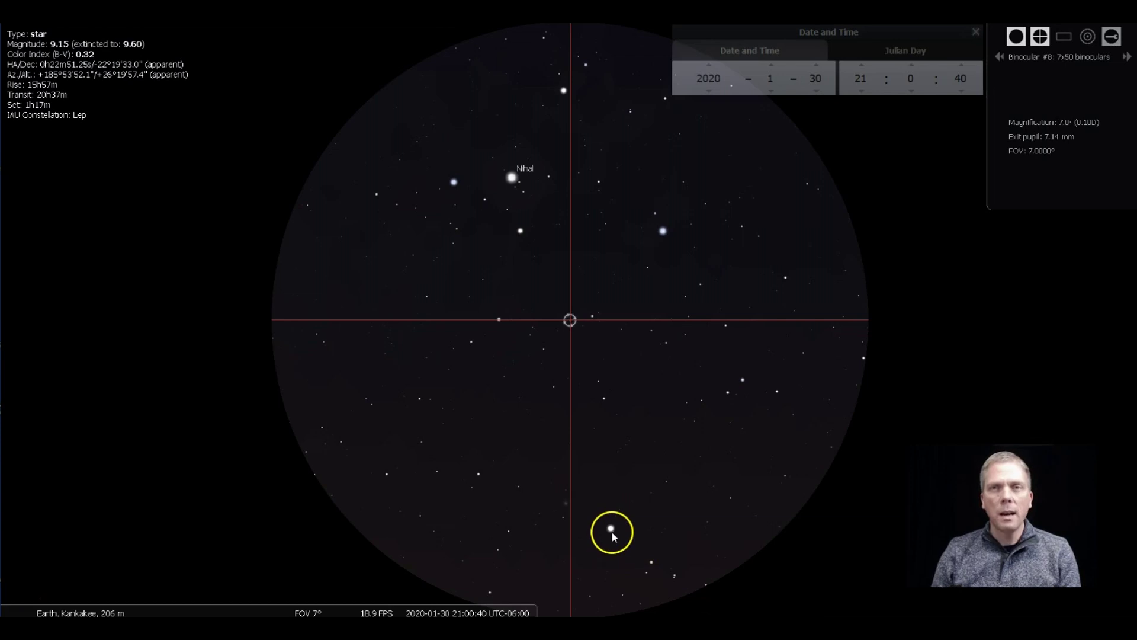
# Step: Continue south, centring HIP 25045 A, a magnitude 9.40 star, HIP 25273 and a magnitude 9.90 star
pyautogui.click(612, 529)
pyautogui.press('space')
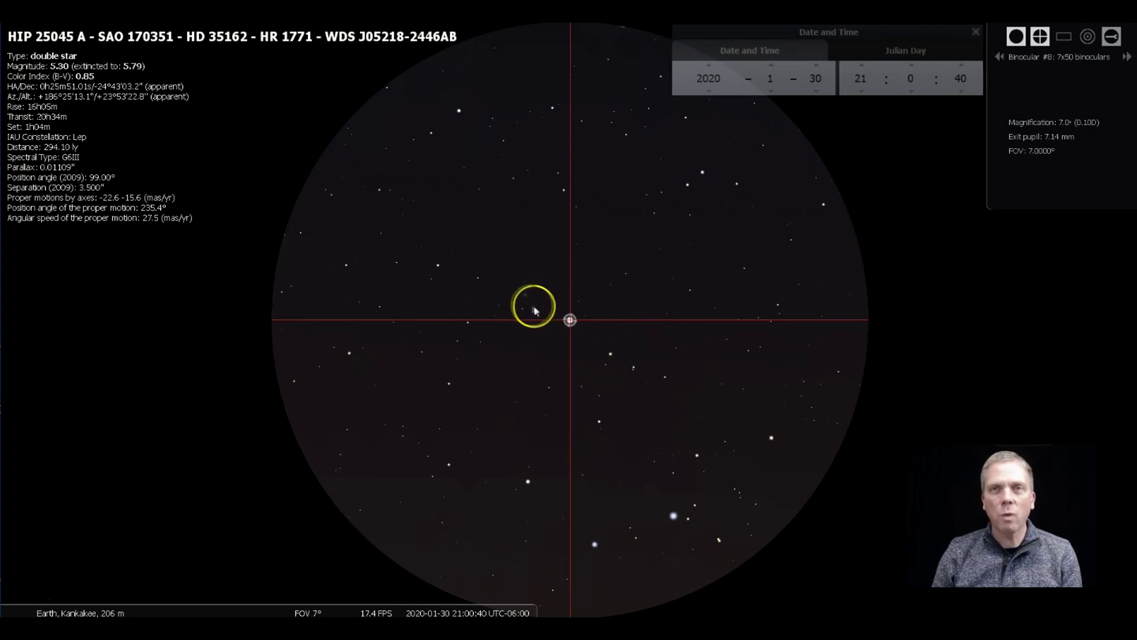
pyautogui.click(525, 283)
pyautogui.press('space')
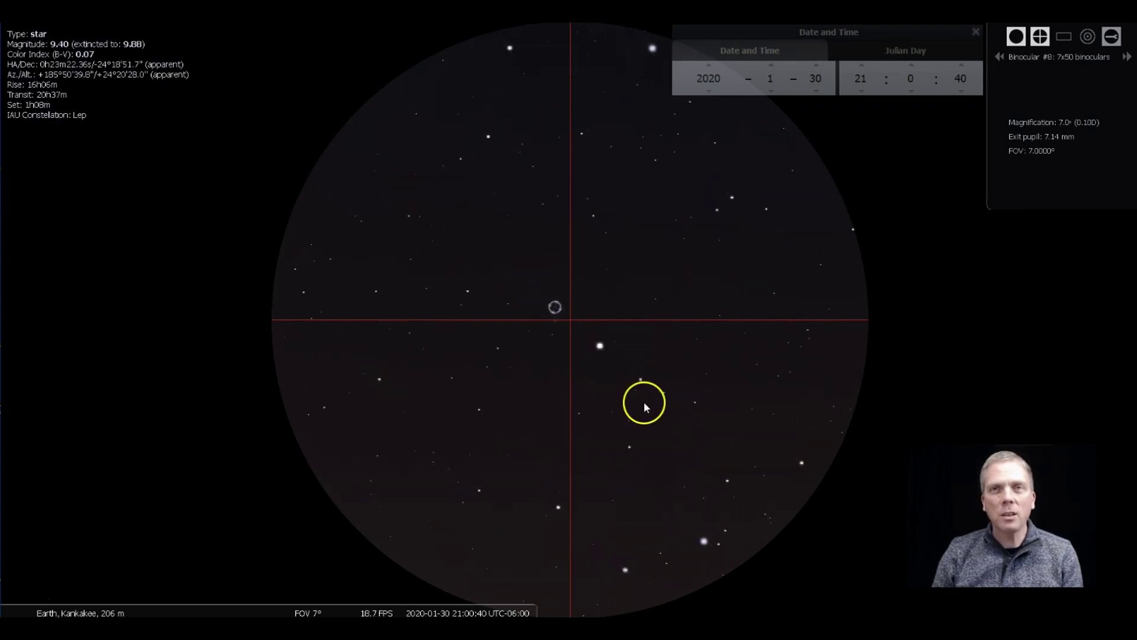
pyautogui.click(570, 353)
pyautogui.press('space')
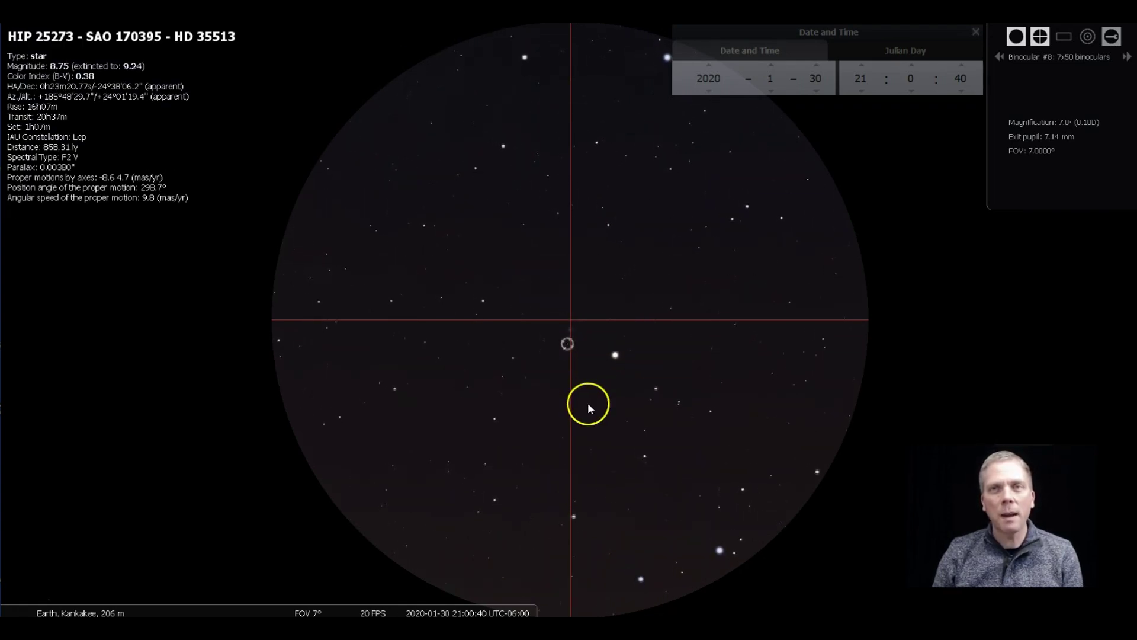
pyautogui.click(572, 306)
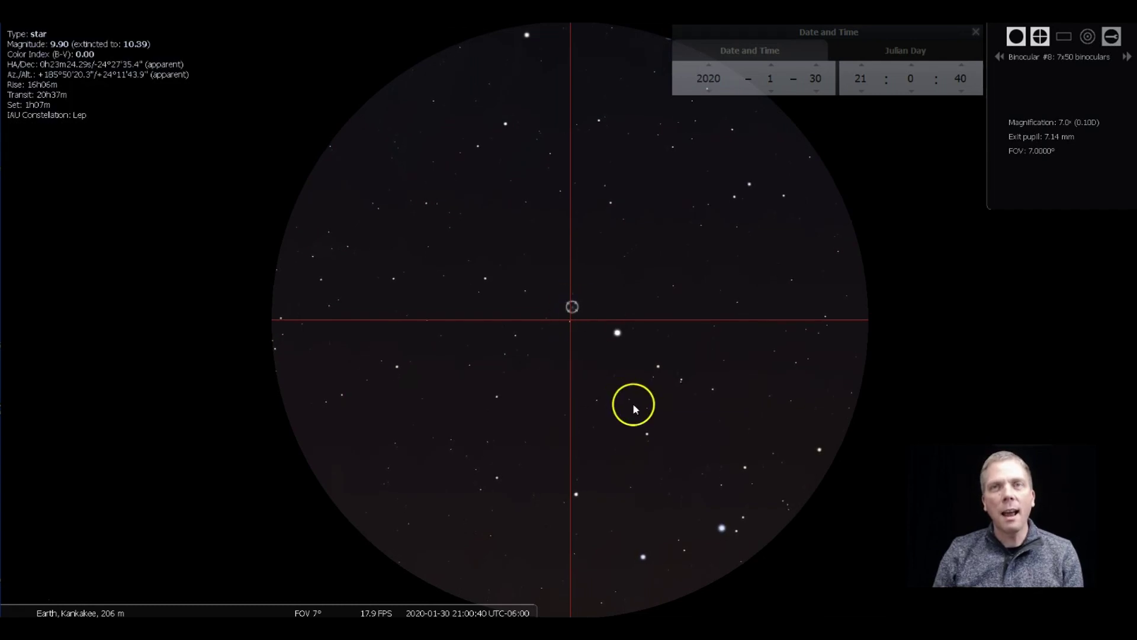
pyautogui.press('space')
# Step: Search for 'm79' and centre the globular cluster M 79 (NGC 1904) in the binocular field
pyautogui.moveTo(25, 393)
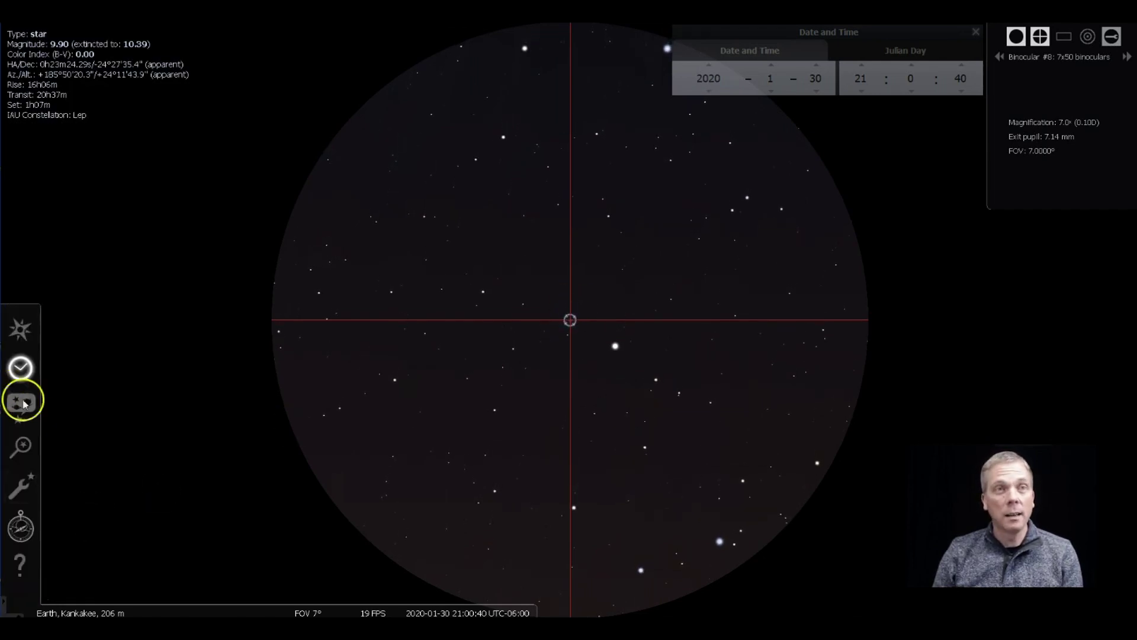
pyautogui.click(22, 445)
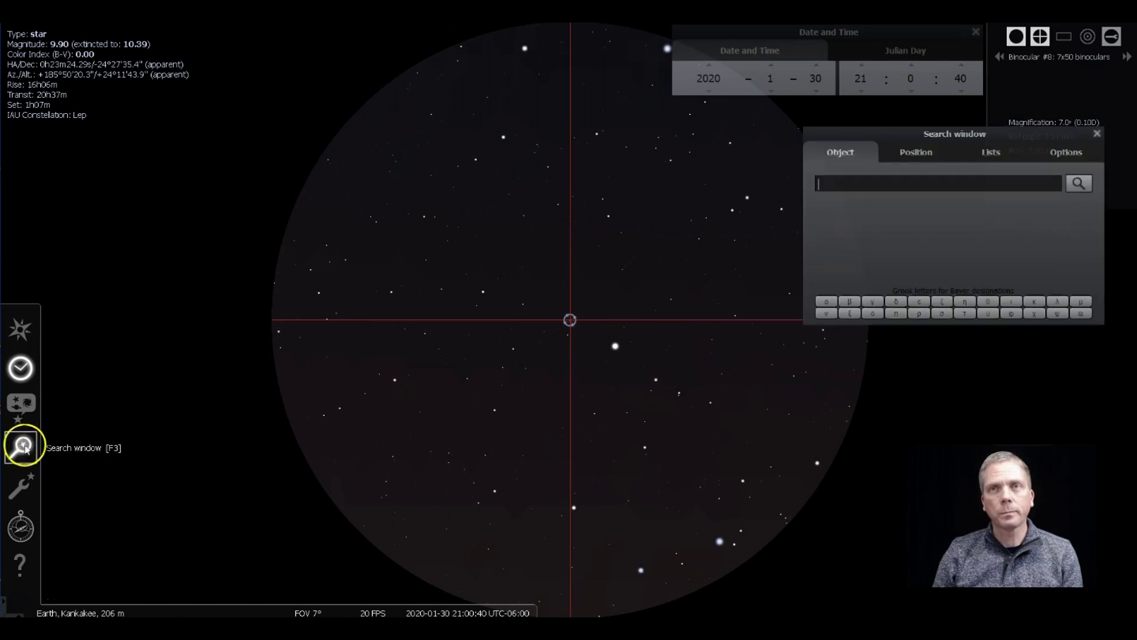
pyautogui.write('m79')
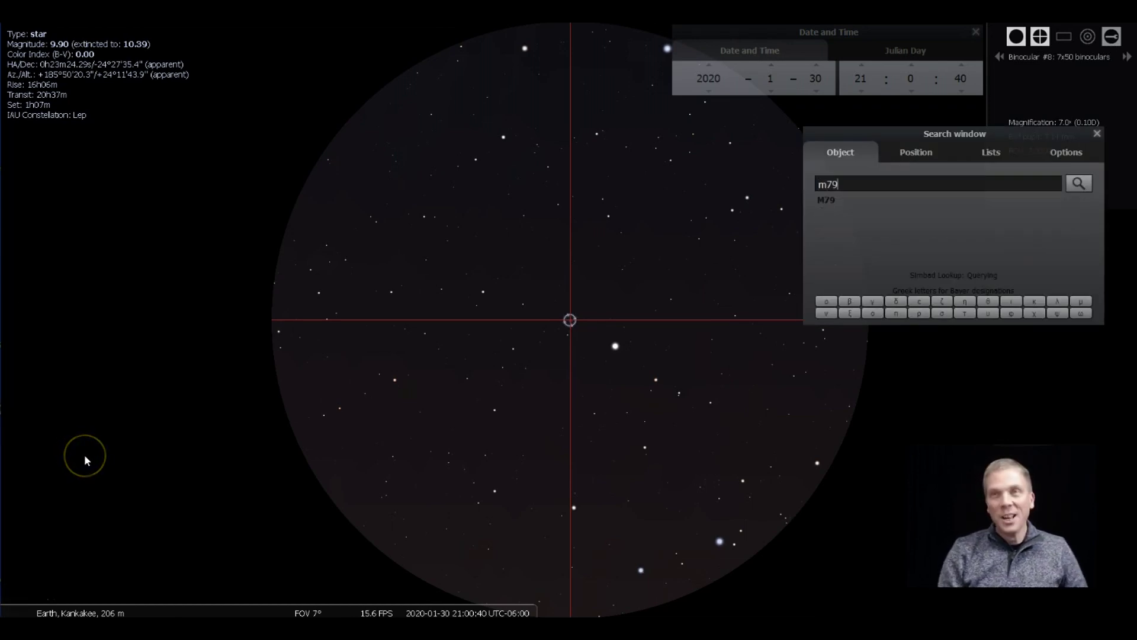
pyautogui.press('Return')
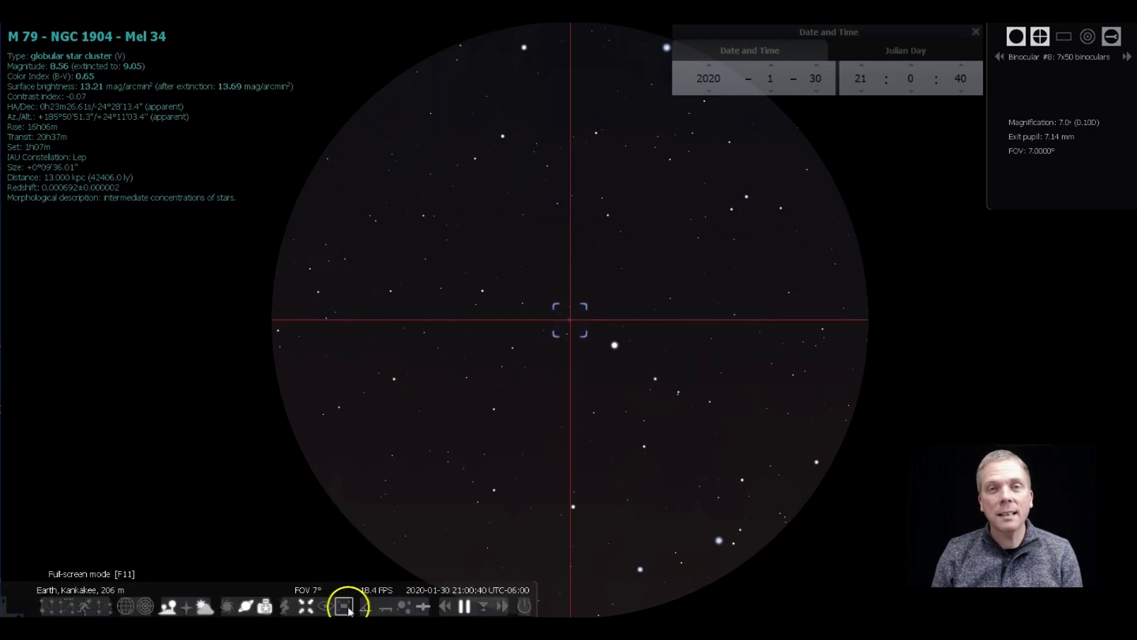
# Step: Measure 0°36′59.00″ from the nearby bright star to M 79, then close the date and time window
pyautogui.moveTo(615, 345); pyautogui.dragTo(570, 318)
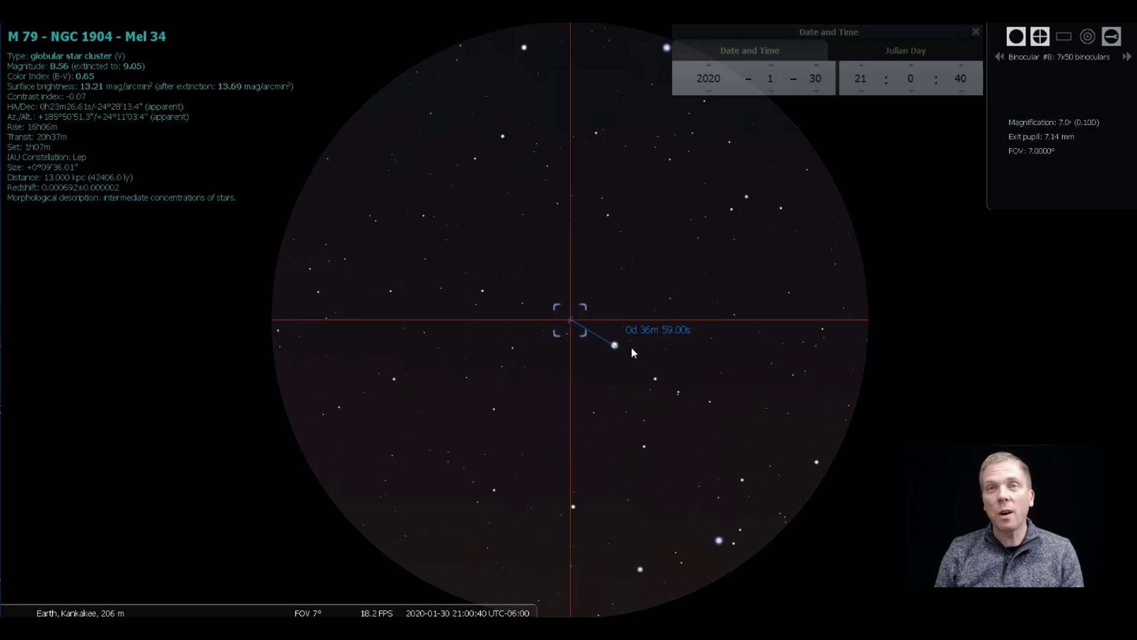
pyautogui.click(616, 339)
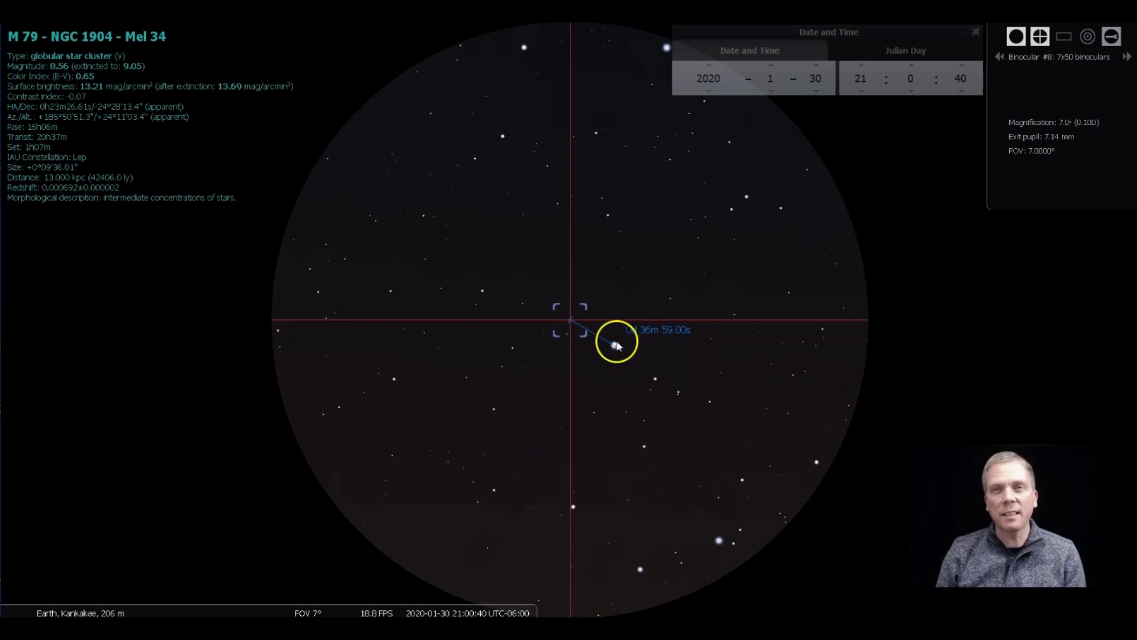
pyautogui.click(975, 31)
# Step: Switch to the 4.7mm eyepiece on the 70mm f/8 refractor and centre star HIP 25273
pyautogui.click(1000, 59)
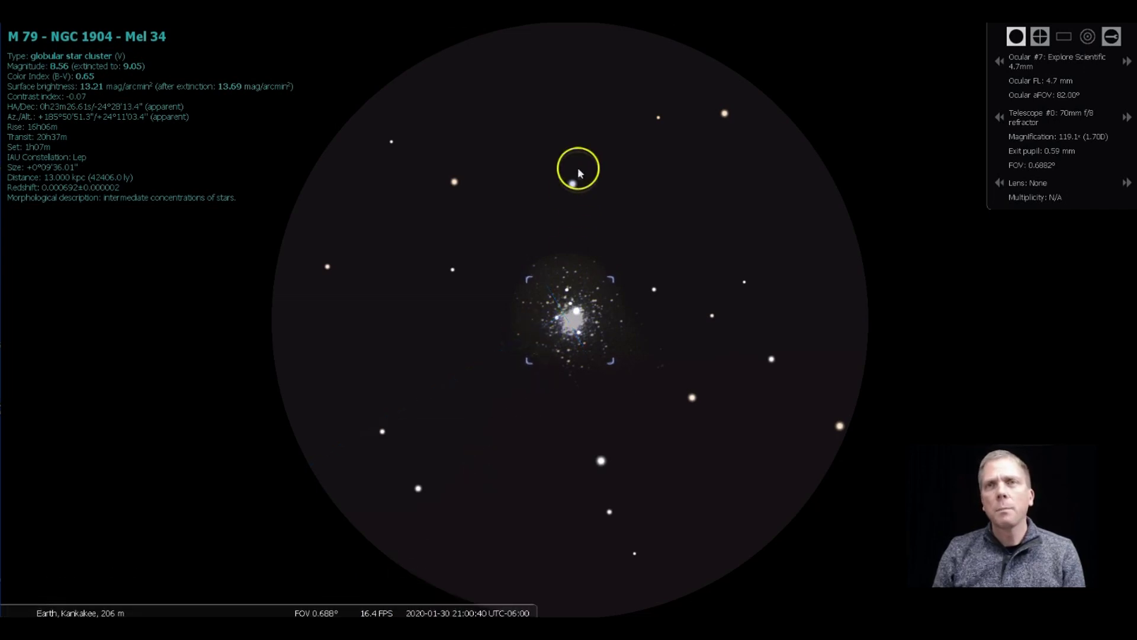
pyautogui.click(601, 463)
pyautogui.press('space')
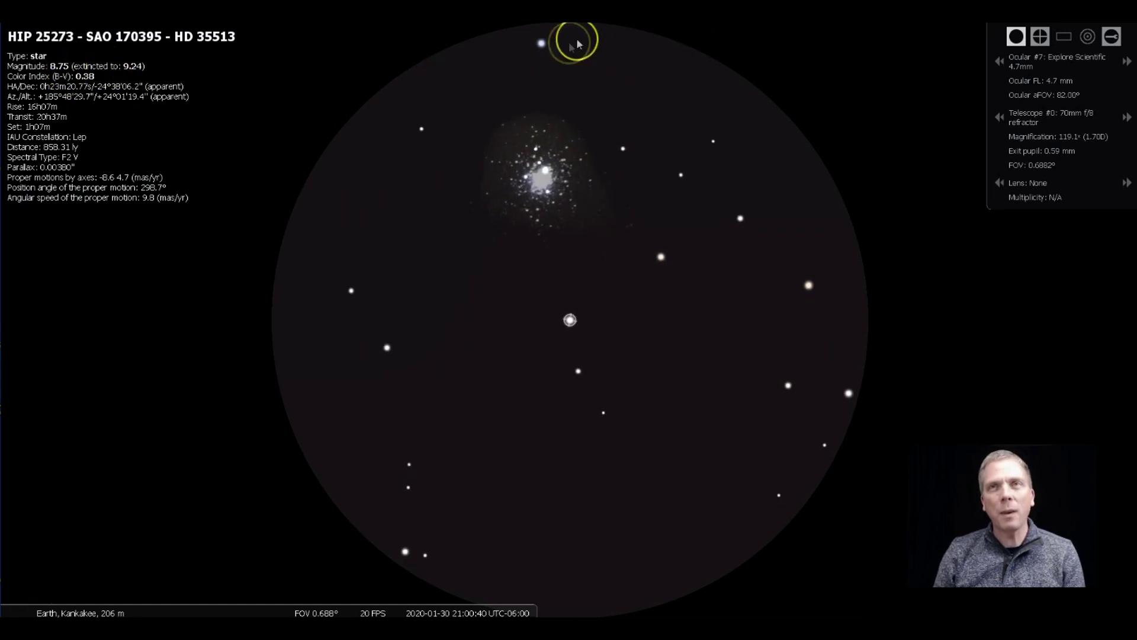
# Step: Centre the magnitude 9.40 star, then recentre globular cluster M 79 in the eyepiece
pyautogui.click(542, 43)
pyautogui.press('space')
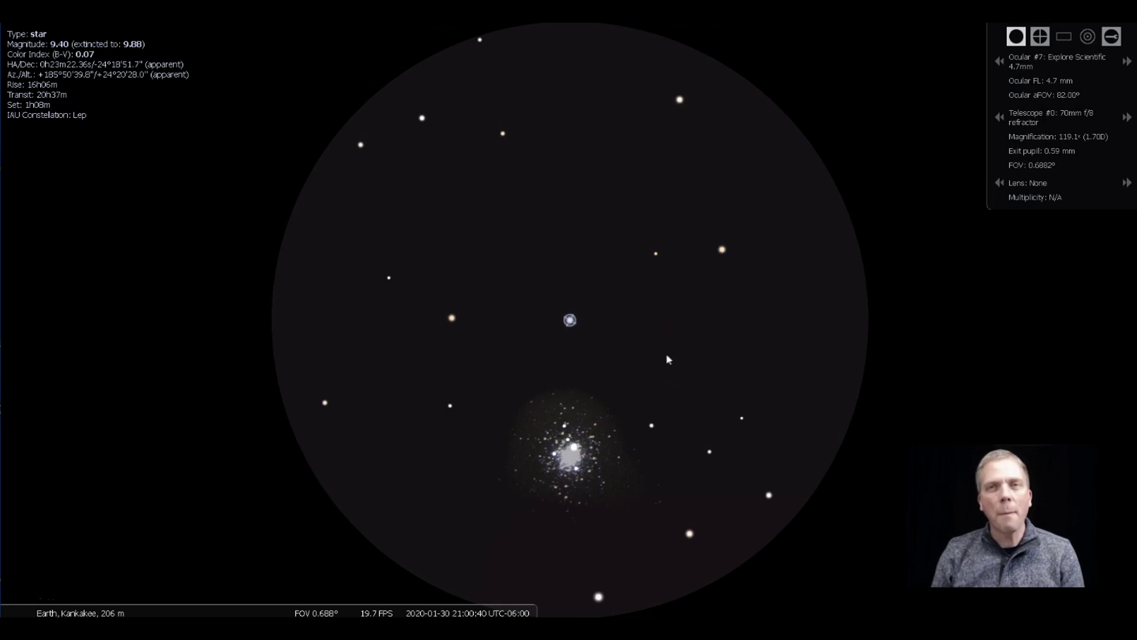
pyautogui.click(564, 456)
pyautogui.press('space')
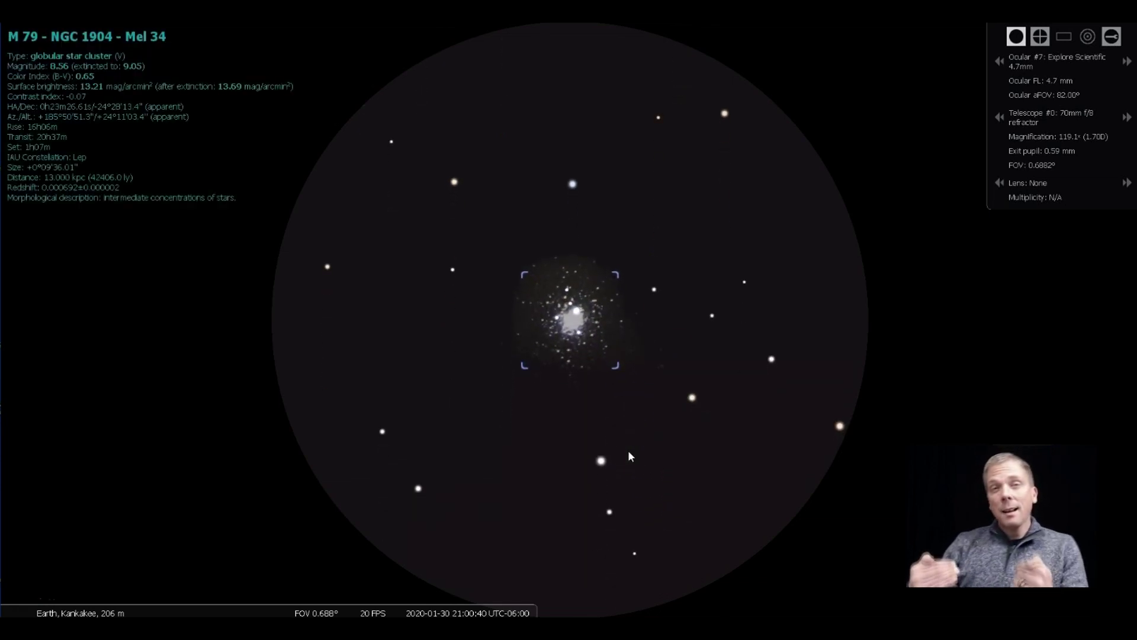
pyautogui.moveTo(627, 450); pyautogui.dragTo(614, 349)
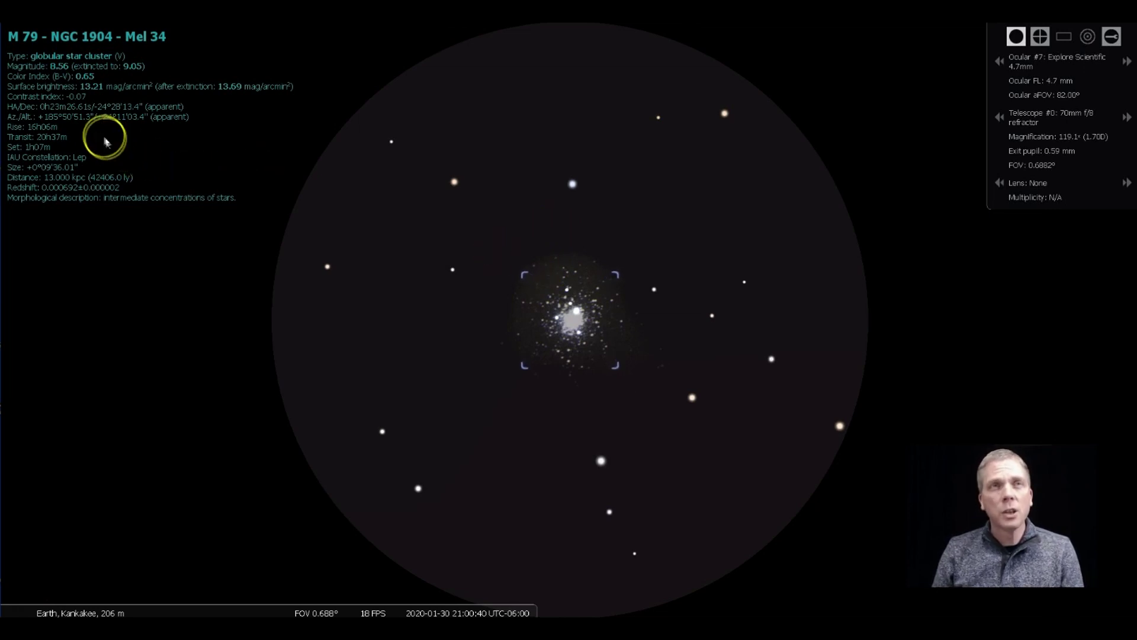
# Step: Exit the ocular view, zoom out to about 50° of southern sky, and overlay the azimuthal grid
pyautogui.click(1015, 36)
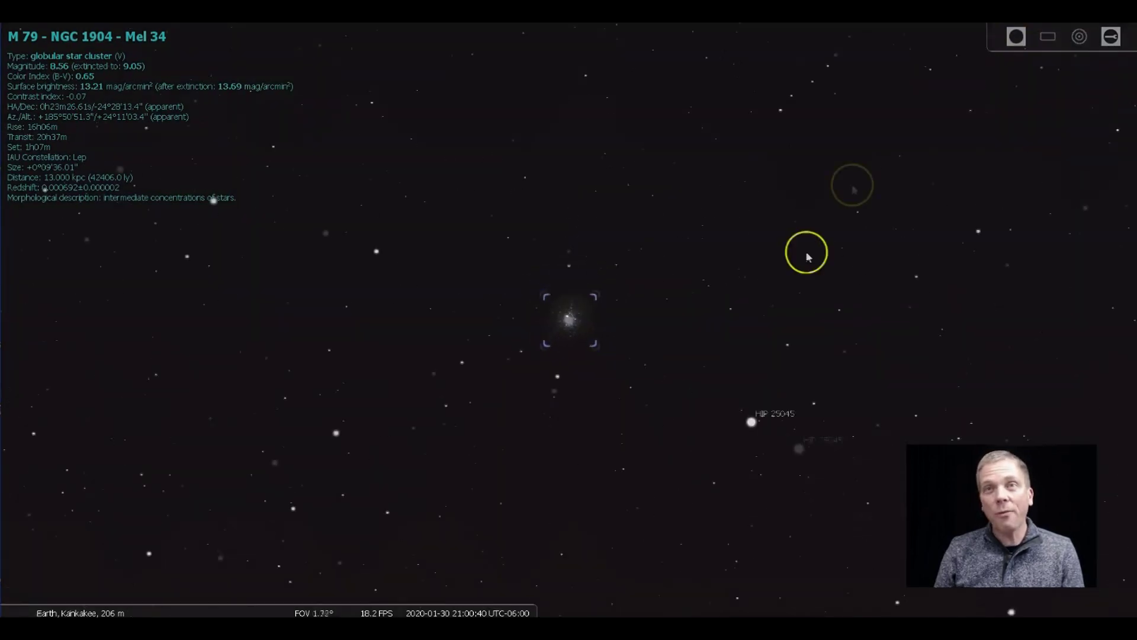
pyautogui.scroll(-10, 807, 256)
pyautogui.moveTo(597, 539); pyautogui.dragTo(578, 413)
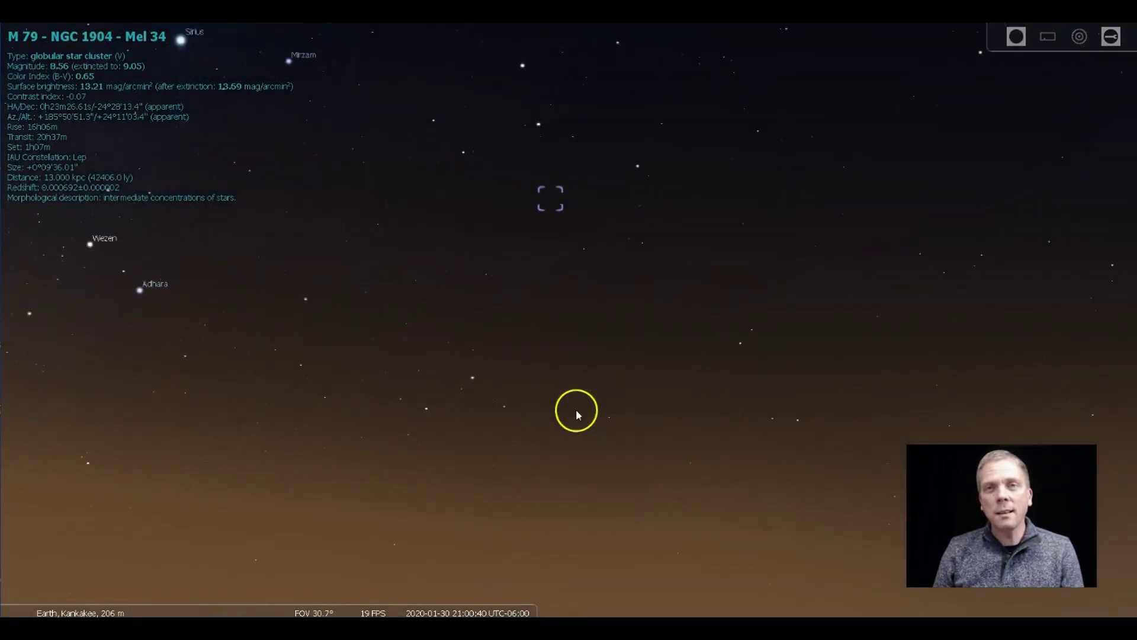
pyautogui.scroll(-4, 578, 413)
pyautogui.moveTo(159, 602)
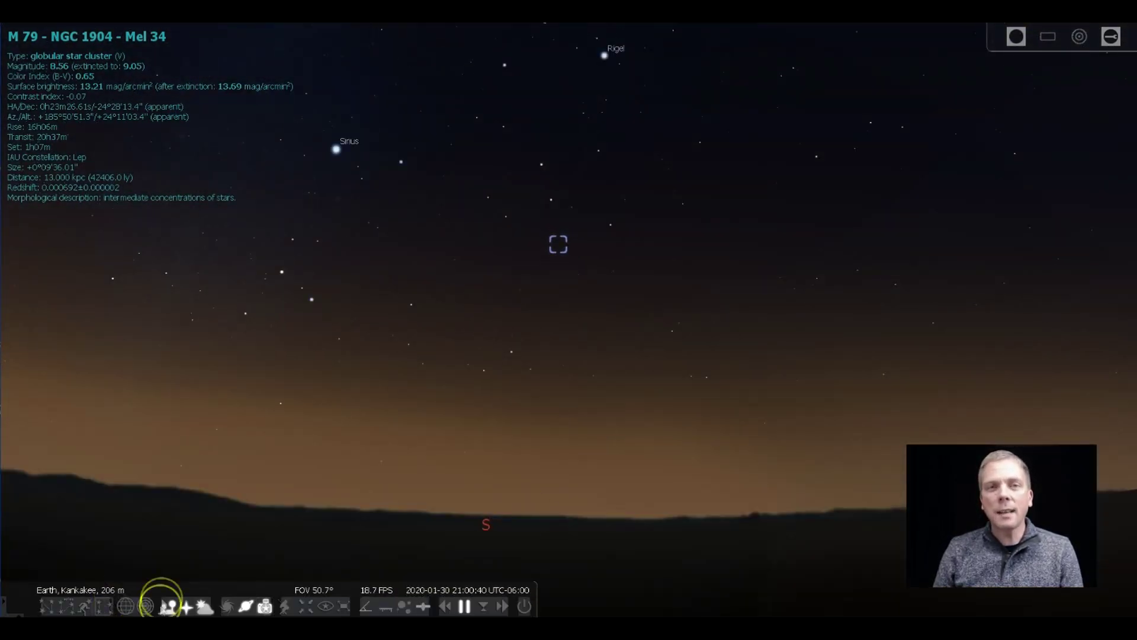
pyautogui.click(145, 605)
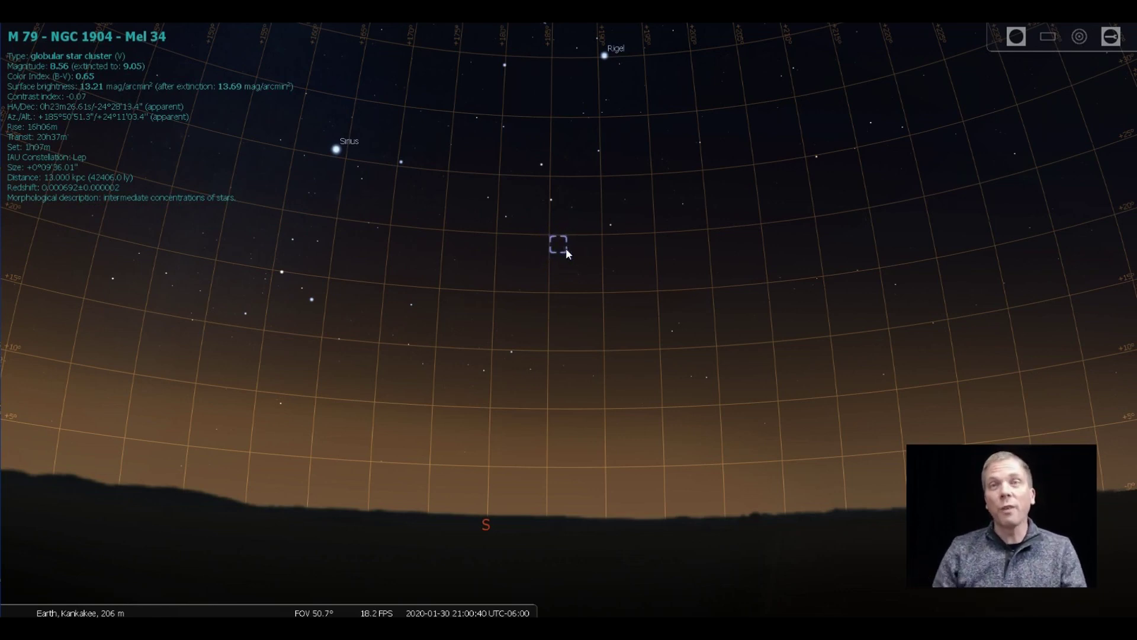
# Step: Tilt the view down so the southern horizon sits mid-screen with ground filling the lower half
pyautogui.click(555, 444)
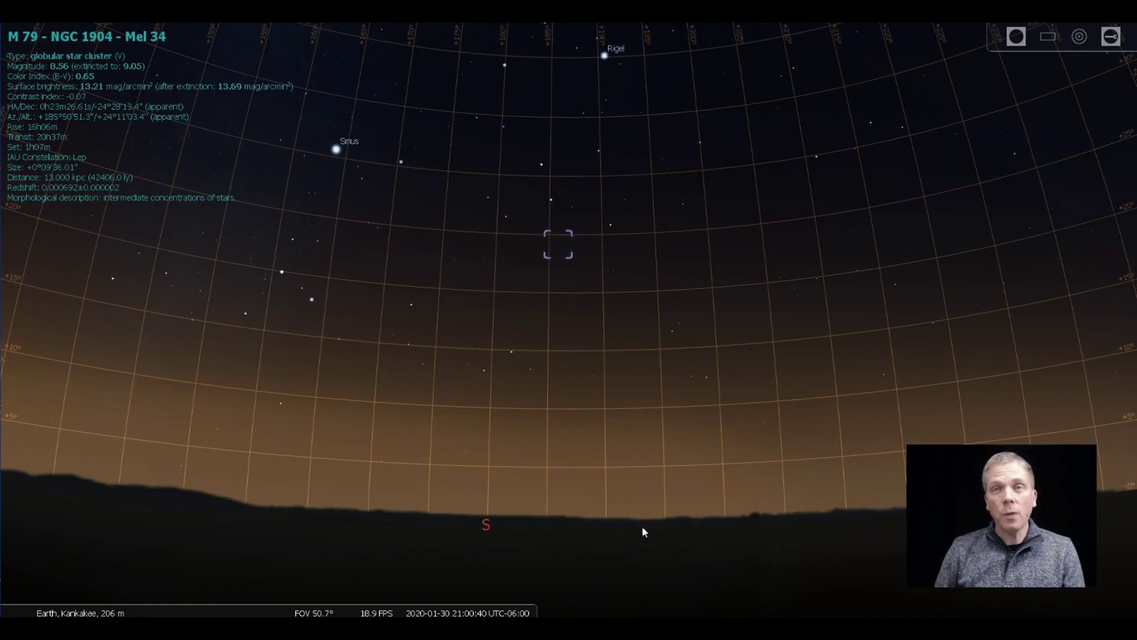
pyautogui.moveTo(617, 553); pyautogui.dragTo(604, 358)
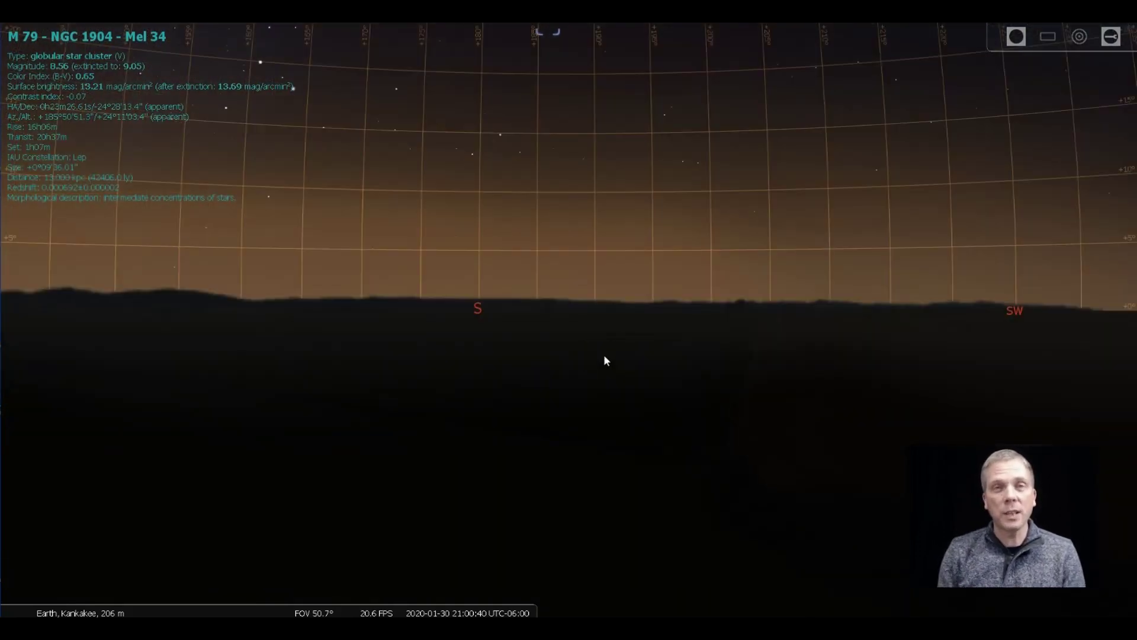